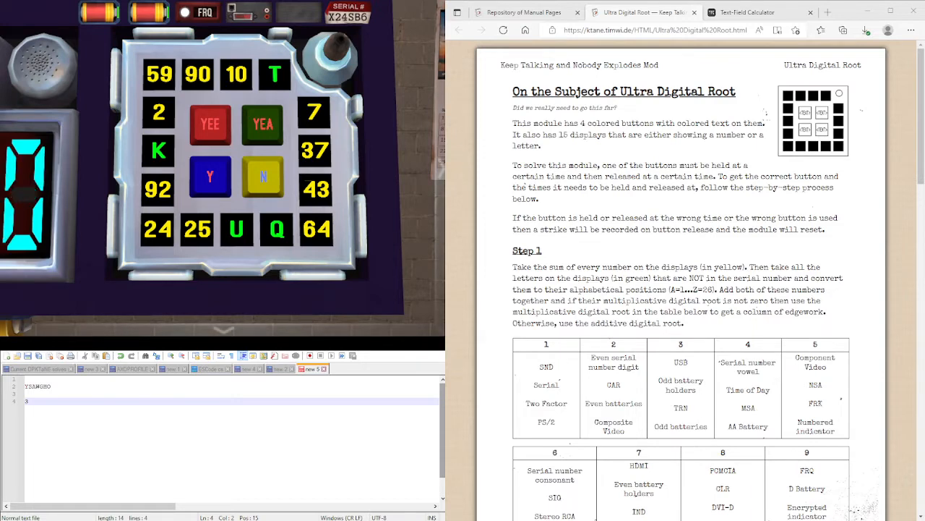
# Zoom out, turn the bomb to inspect its back, then refocus the Ultra Digital Root module.
pyautogui.moveTo(620, 91); pyautogui.dragTo(732, 91)
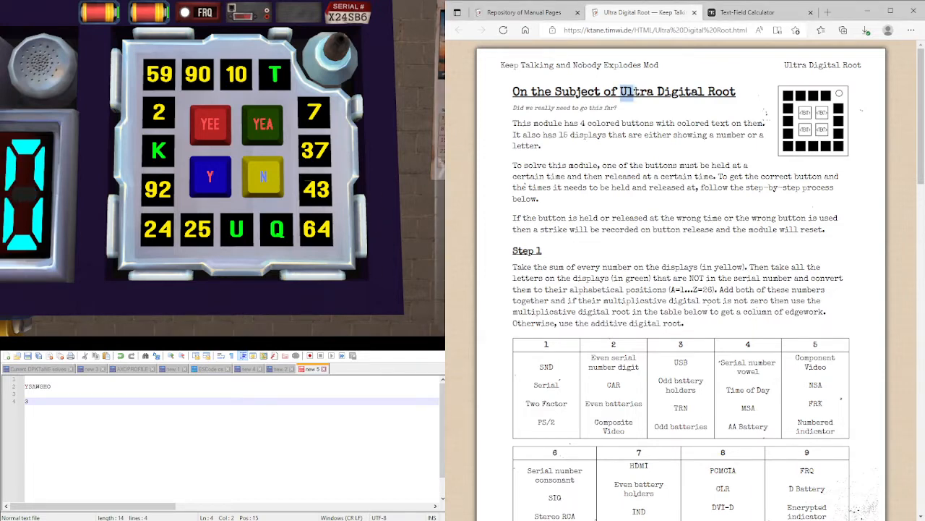
pyautogui.click(555, 139)
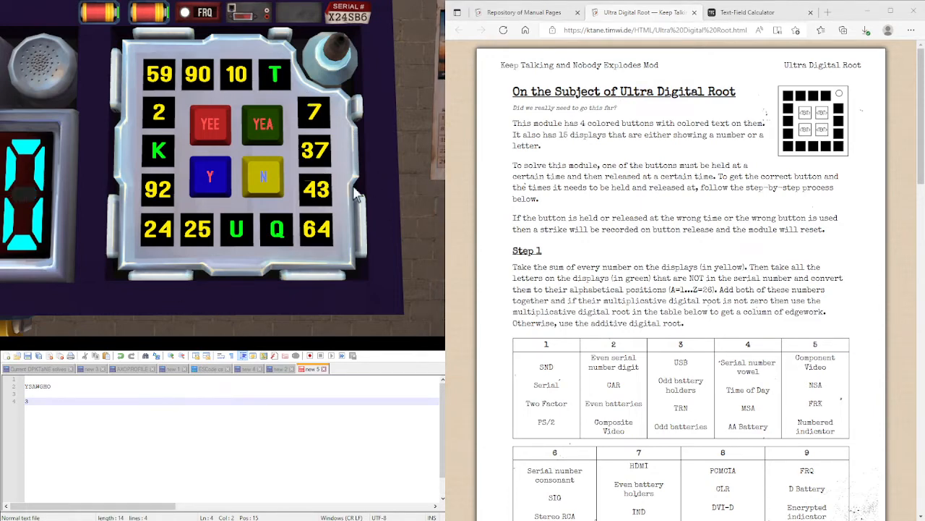
pyautogui.rightClick(302, 221)
pyautogui.moveTo(300, 211); pyautogui.dragTo(289, 102)
pyautogui.click(317, 206)
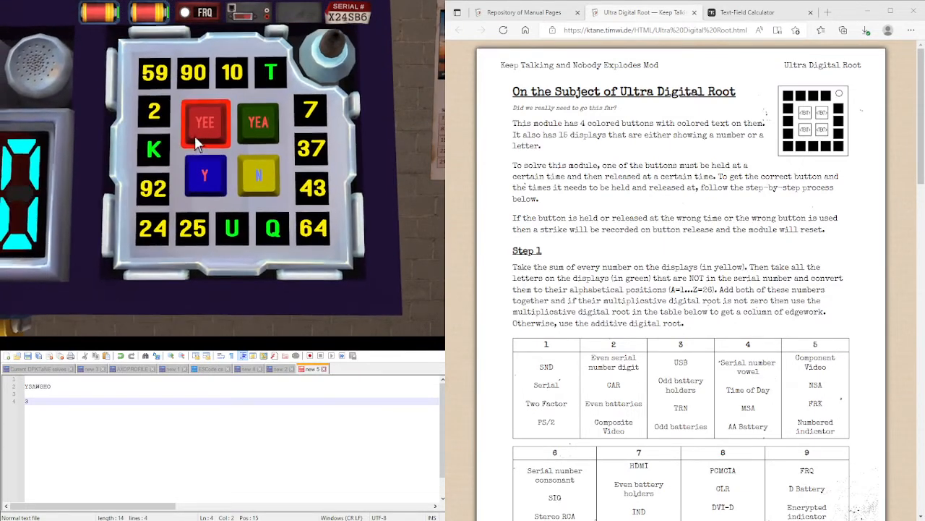
# Read the manual's Step 1, highlighting its instruction to sum the yellow numbers.
pyautogui.click(692, 215)
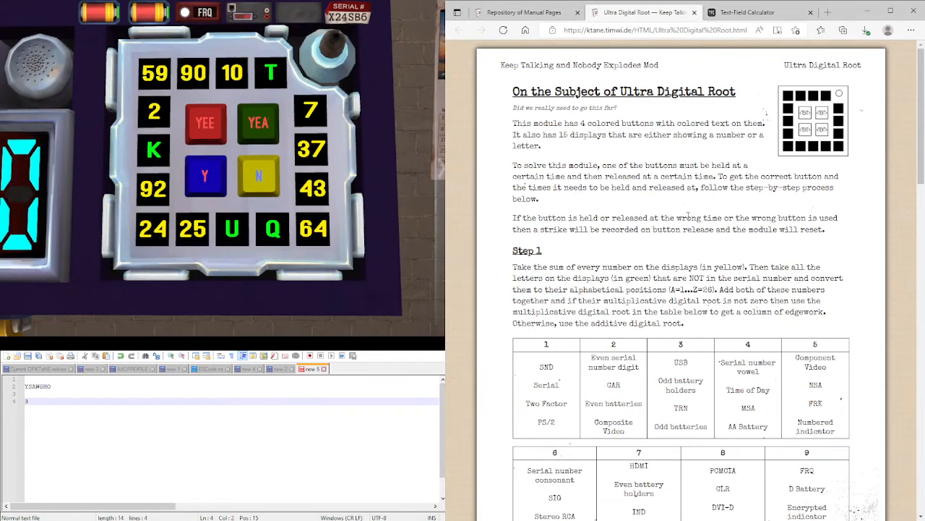
pyautogui.scroll(-1, 639, 224)
pyautogui.scroll(1, 640, 224)
pyautogui.scroll(-1, 640, 225)
pyautogui.doubleClick(518, 182)
pyautogui.click(537, 199)
pyautogui.moveTo(513, 196); pyautogui.dragTo(758, 195)
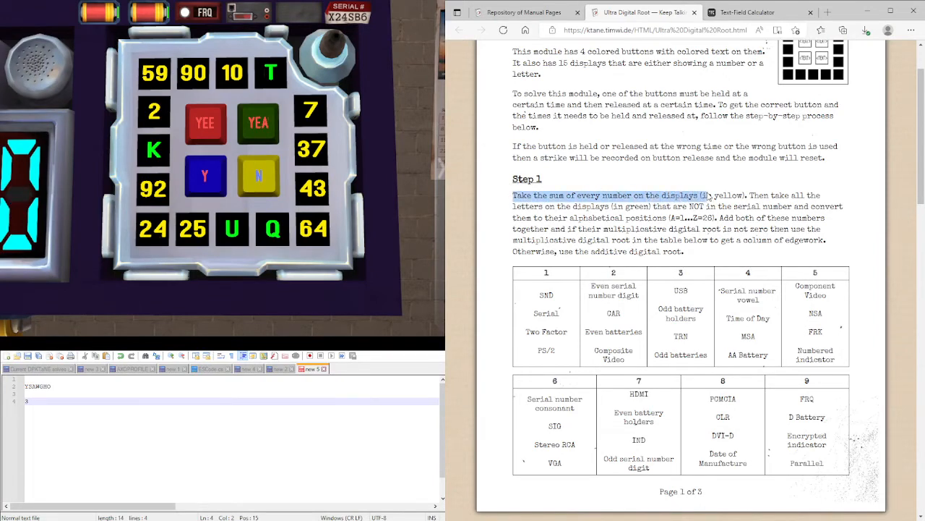
# Sum the eleven yellow numbers to 453 in the calculator and replace the notes with 453.
pyautogui.click(748, 12)
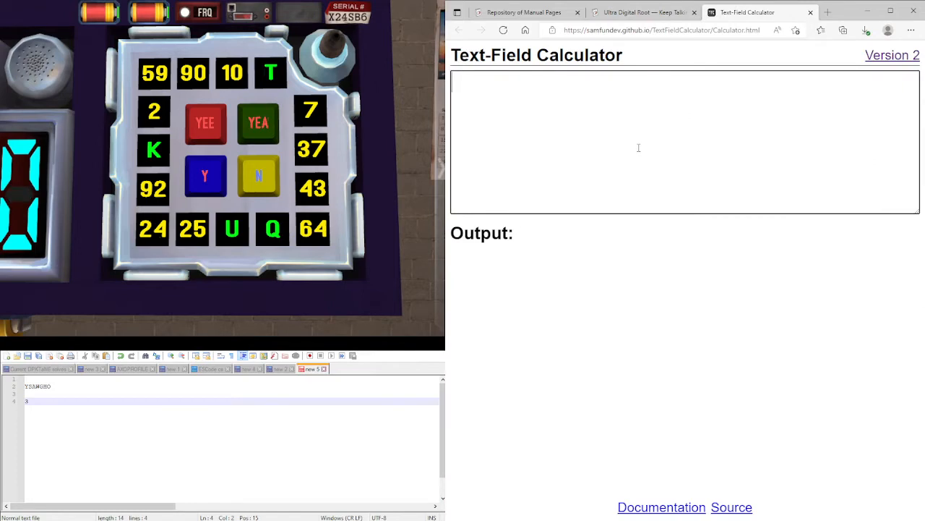
pyautogui.write('10+90+59+2+92+24+2')
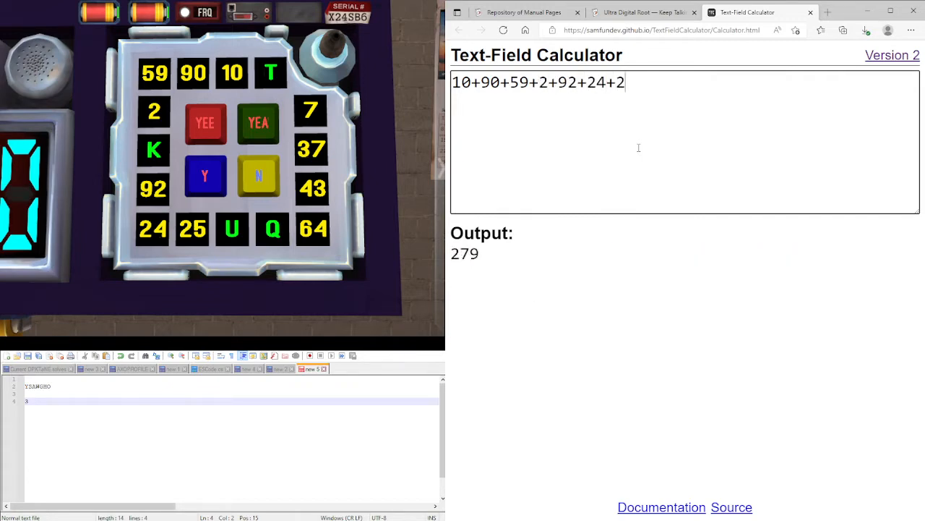
pyautogui.write('5+')
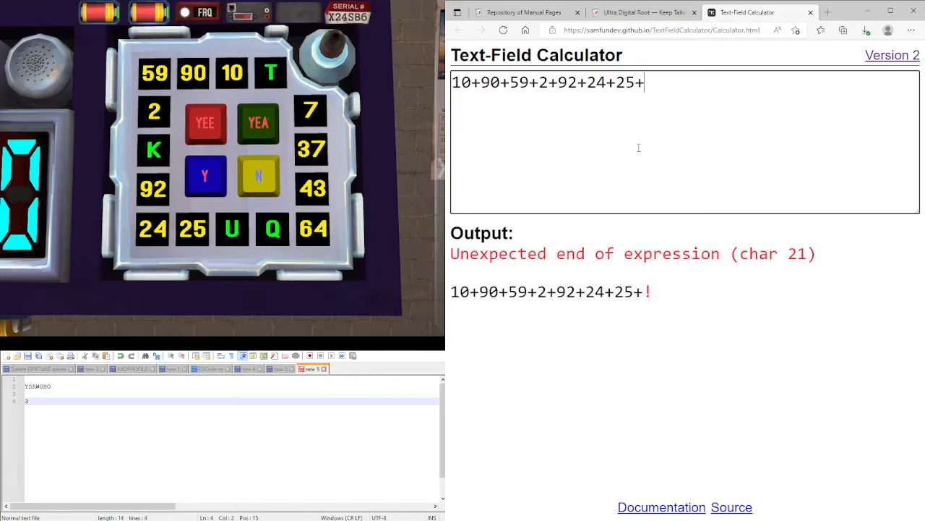
pyautogui.write('64+43+')
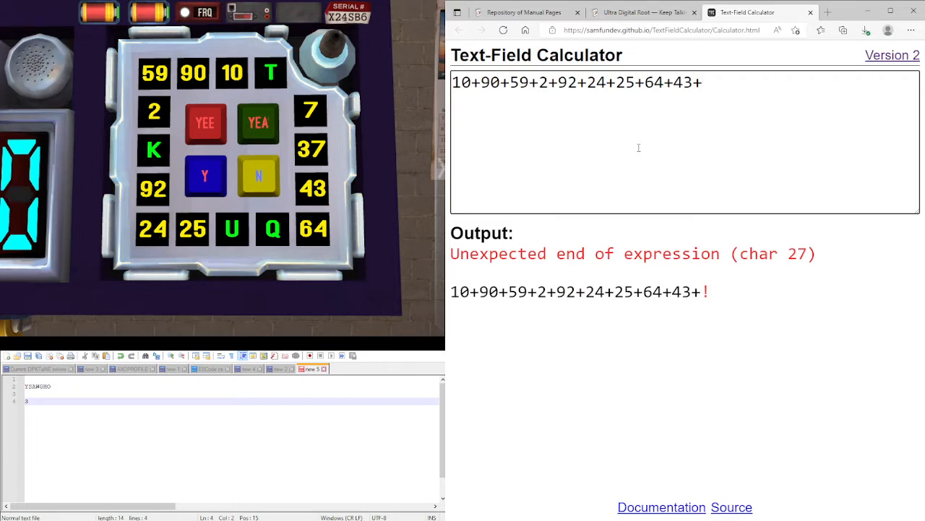
pyautogui.write('37+7')
pyautogui.doubleClick(464, 253)
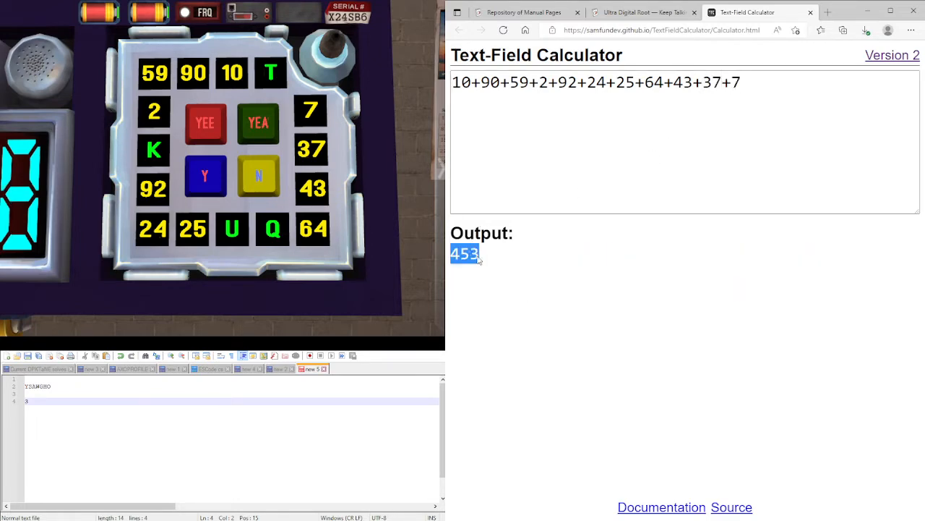
pyautogui.click(100, 420)
pyautogui.hotkey('ctrl', 'a')
pyautogui.hotkey('ctrl', 'v')
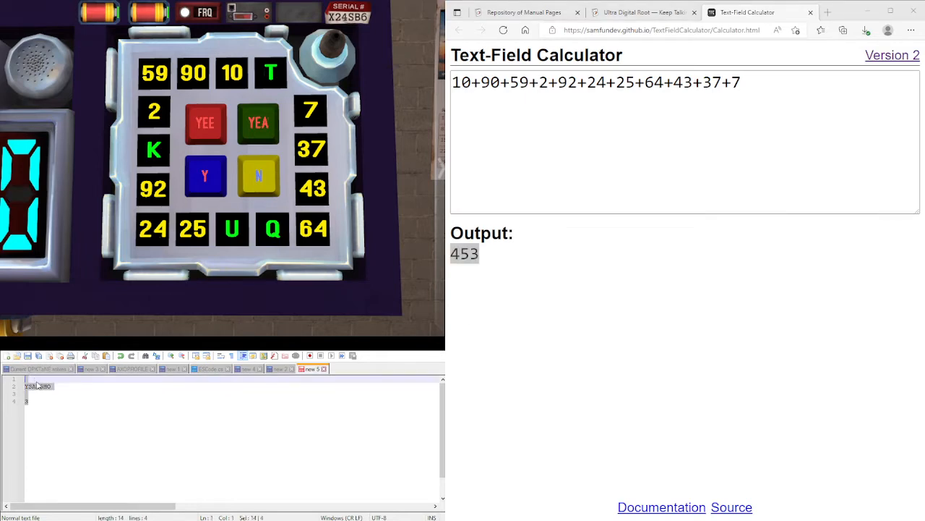
pyautogui.write('453')
# Read Step 1's green-letter rule and check the bomb's green letter displays.
pyautogui.click(643, 12)
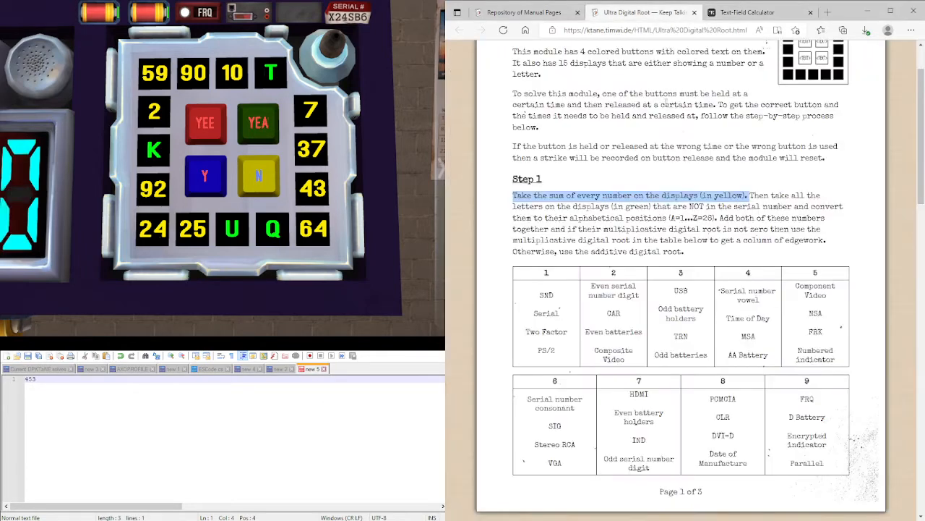
pyautogui.click(772, 197)
pyautogui.moveTo(750, 195)
pyautogui.mouseDown()
pyautogui.moveTo(655, 208)
pyautogui.moveTo(794, 207)
pyautogui.mouseUp()
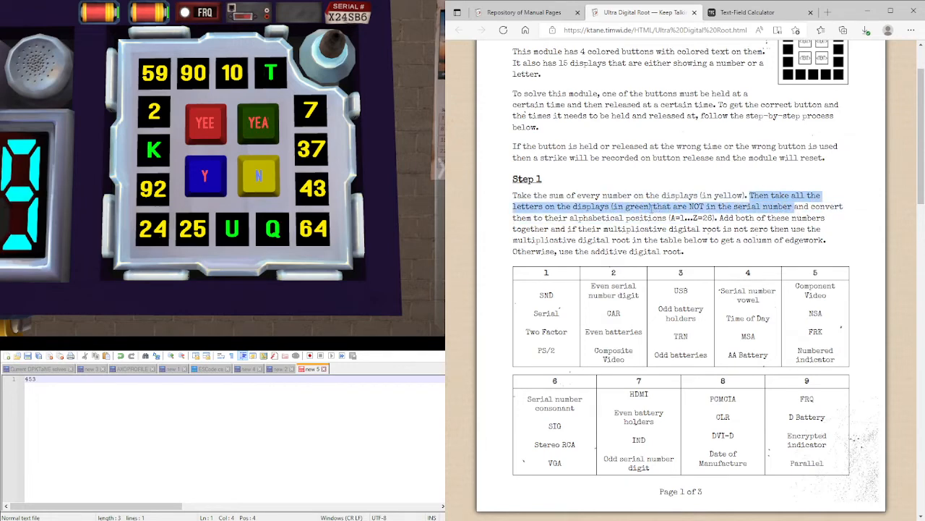
pyautogui.click(406, 207)
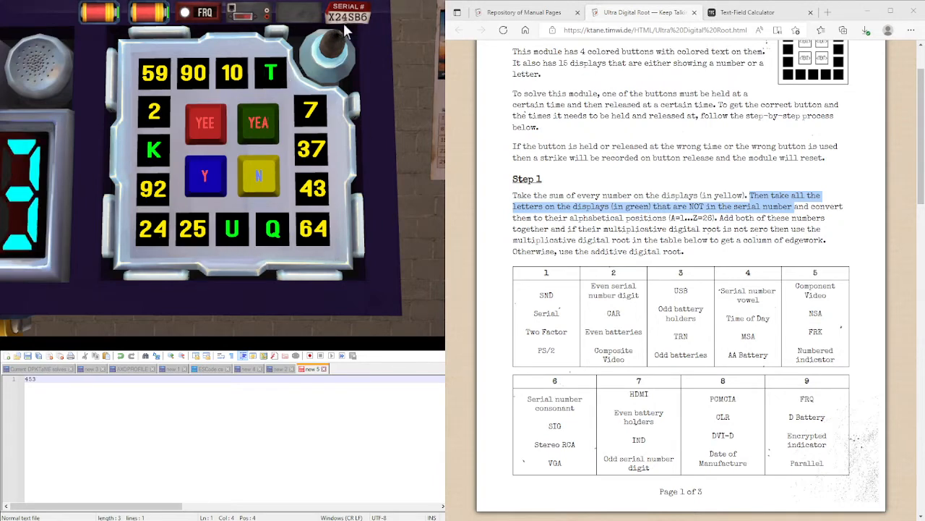
pyautogui.click(752, 210)
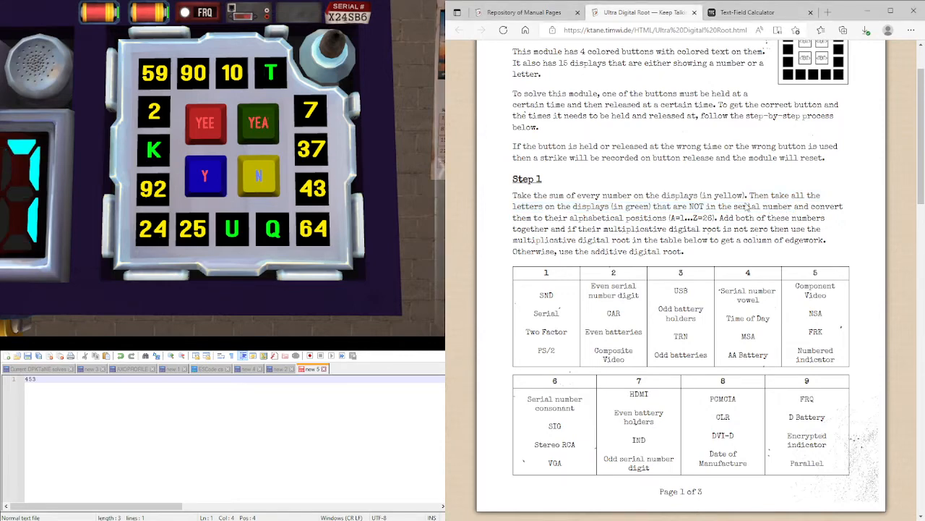
# Read the alphabetical-position conversion and multiplicative digital root phrases in Step 1.
pyautogui.moveTo(514, 218); pyautogui.dragTo(712, 218)
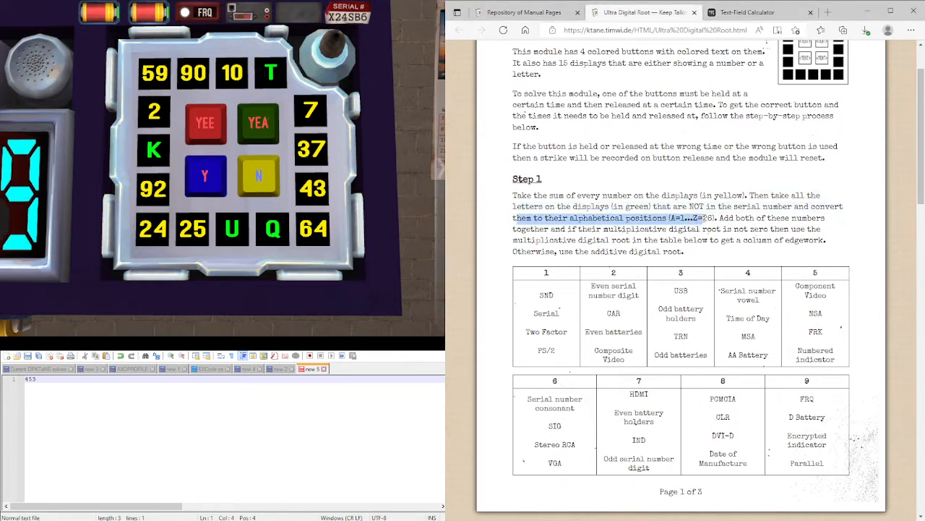
pyautogui.click(659, 226)
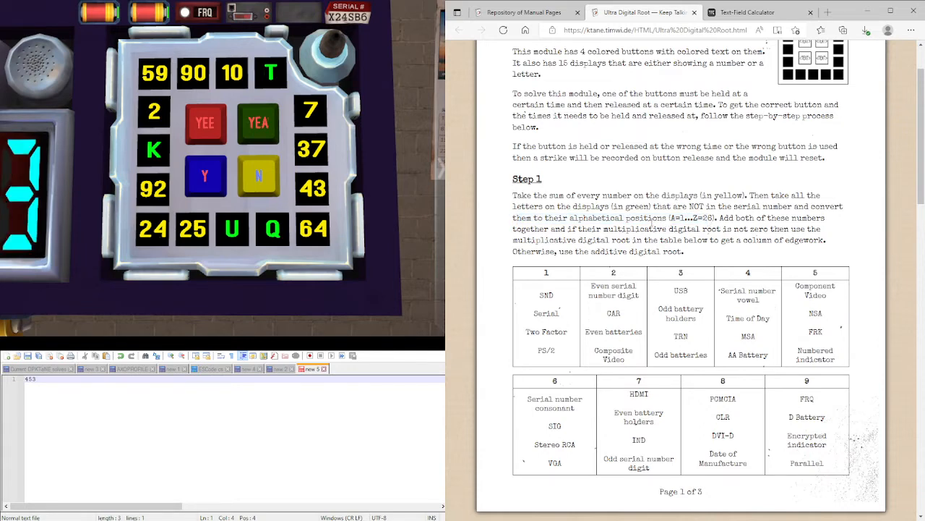
pyautogui.moveTo(613, 217); pyautogui.dragTo(660, 220)
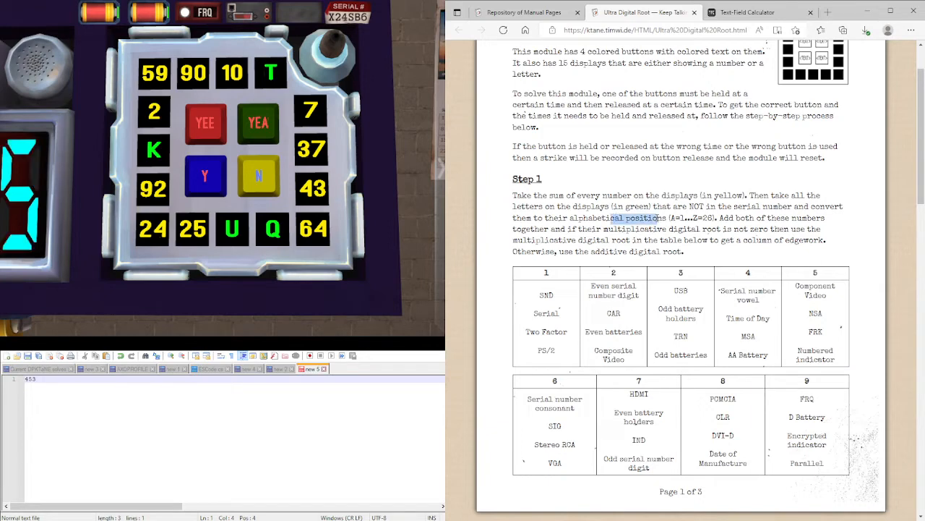
pyautogui.click(659, 231)
# Sum T, K, U, Q positions as 20+11+21+17 = 69, note 69 beside 453, and return to the manual.
pyautogui.click(748, 13)
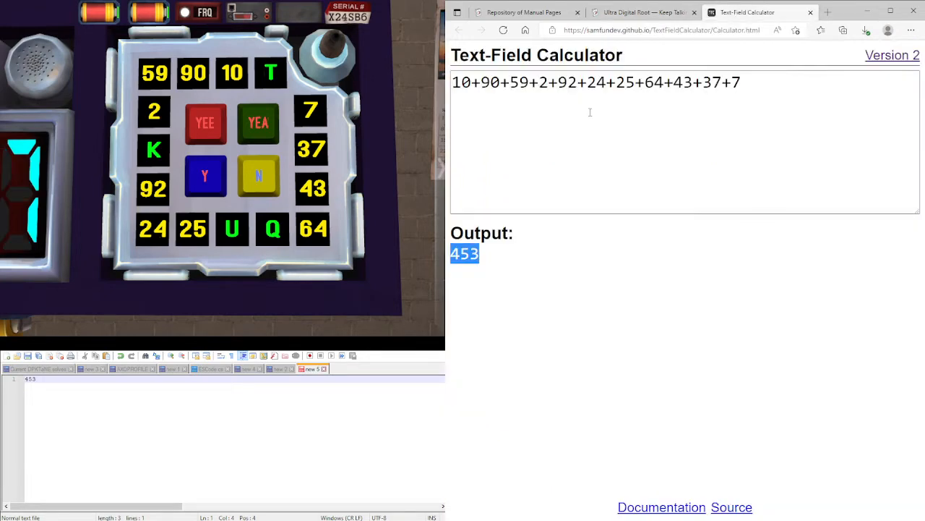
pyautogui.click(595, 113)
pyautogui.click(732, 81)
pyautogui.press('Return')
pyautogui.write('20+')
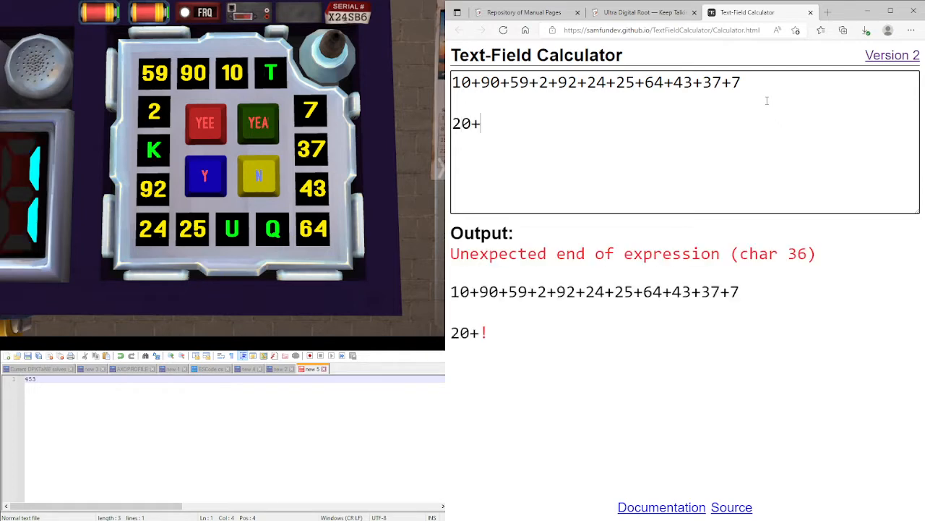
pyautogui.write('11+21+')
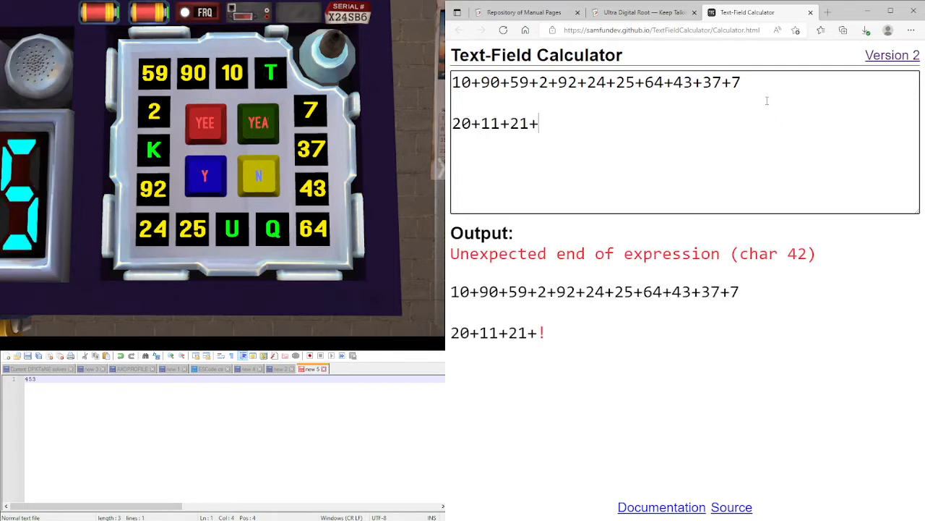
pyautogui.write('17')
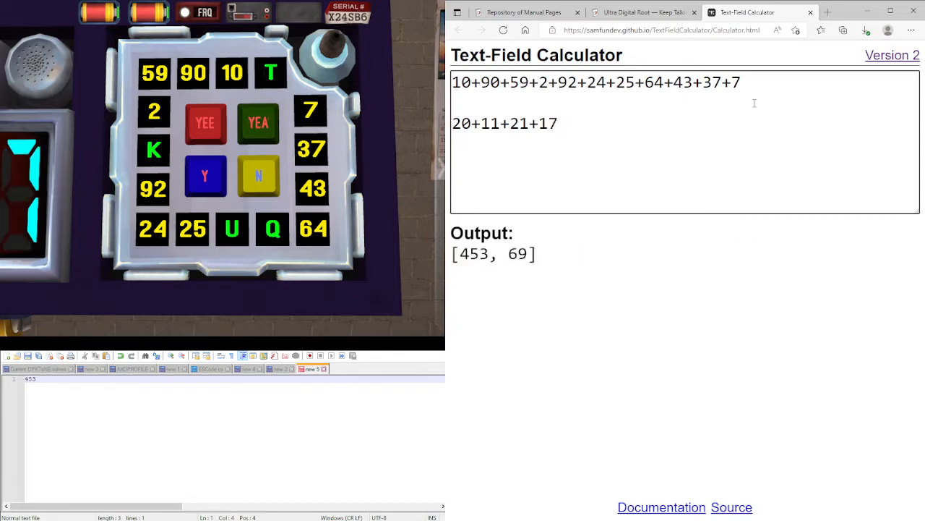
pyautogui.click(125, 410)
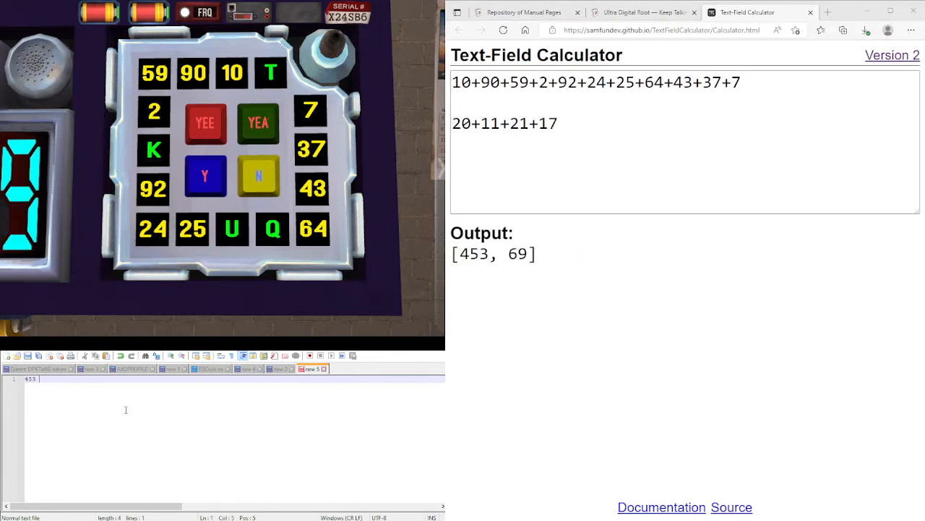
pyautogui.write('69')
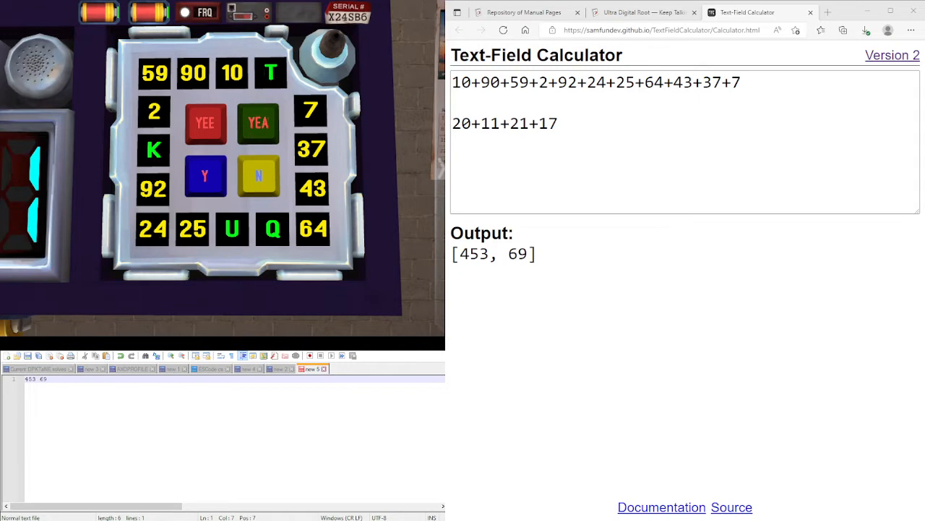
pyautogui.hotkey('ctrl', 'shift', 'Tab')
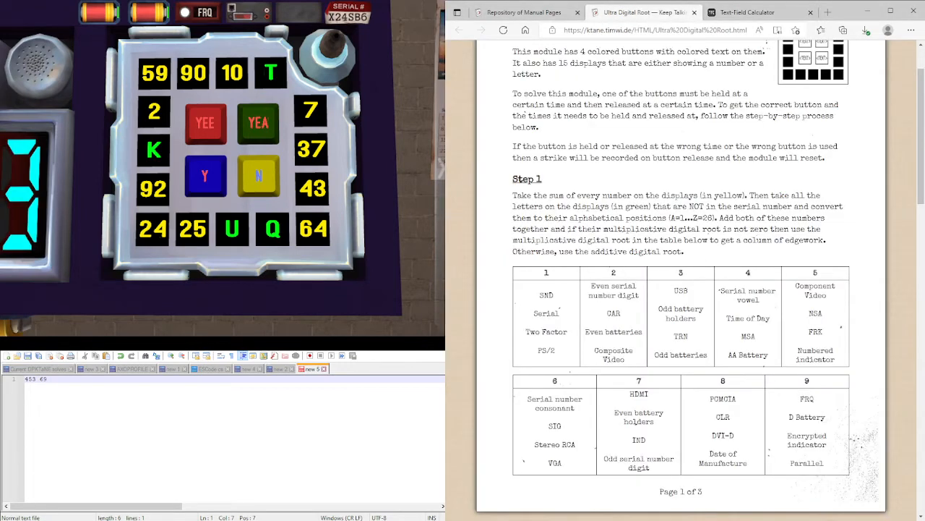
pyautogui.click(218, 391)
pyautogui.press('Left')
pyautogui.press('Left')
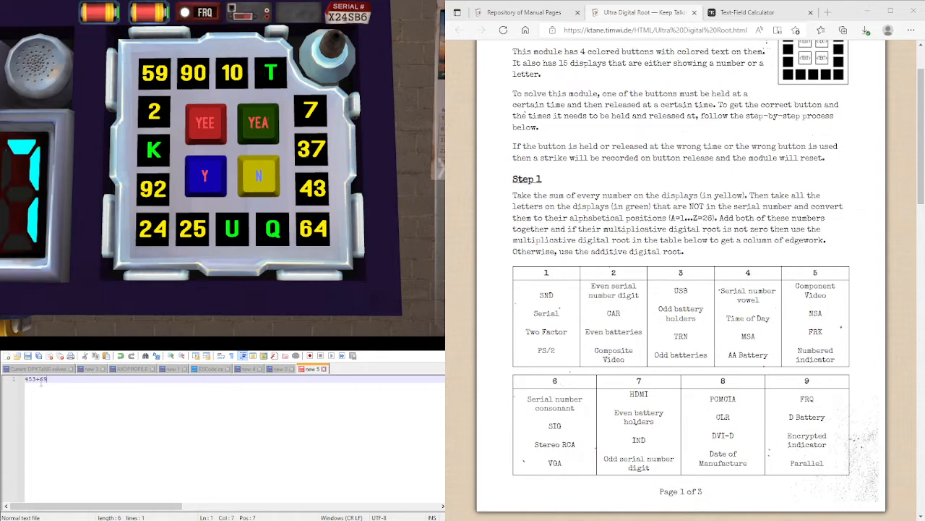
pyautogui.hotkey('ctrl', 'a')
pyautogui.hotkey('ctrl', 'c')
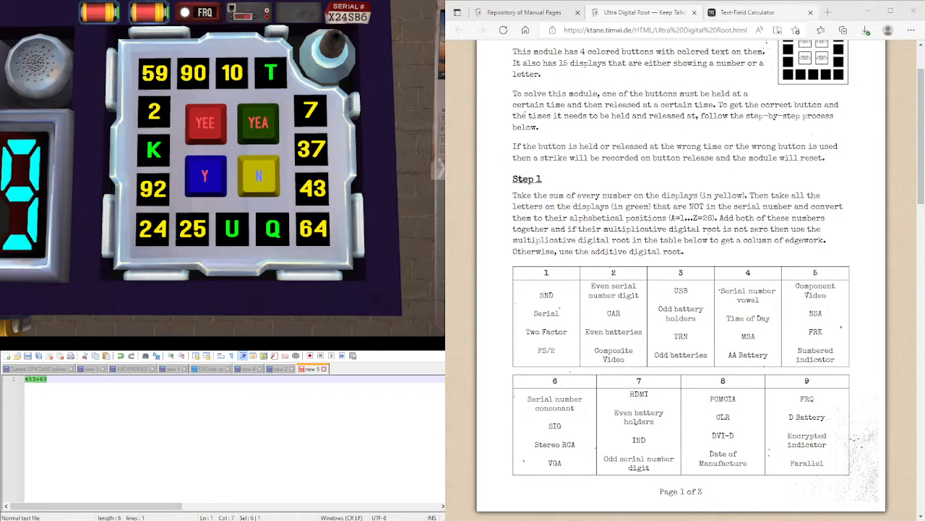
pyautogui.click(748, 12)
pyautogui.moveTo(663, 137); pyautogui.dragTo(452, 79)
pyautogui.click(571, 171)
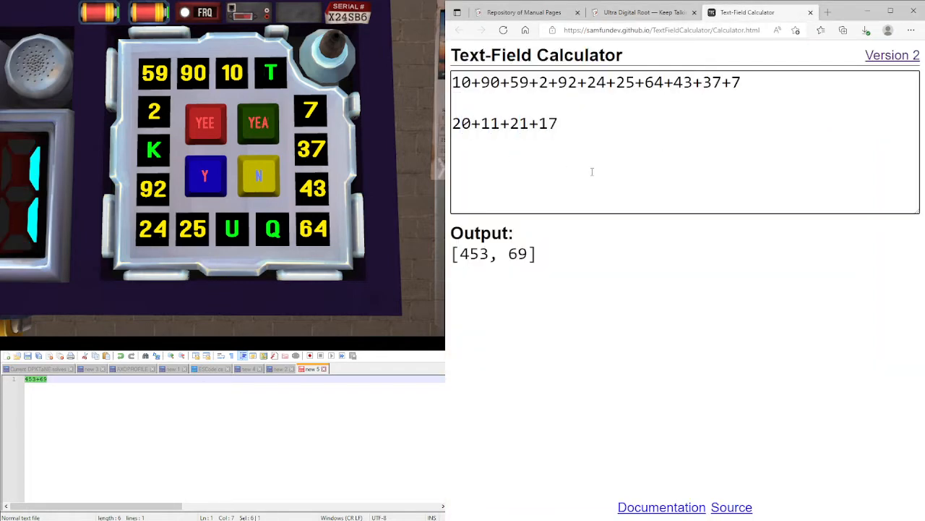
pyautogui.hotkey('ctrl', 'v')
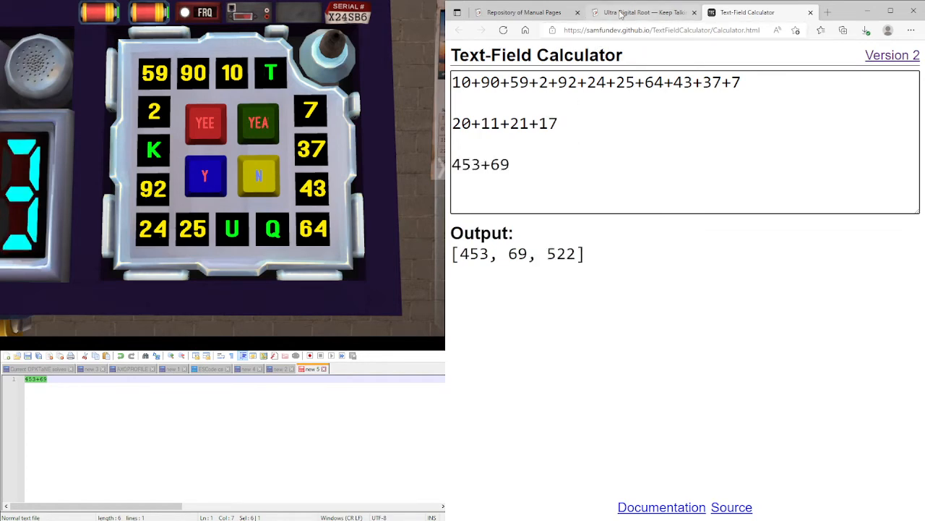
pyautogui.click(644, 12)
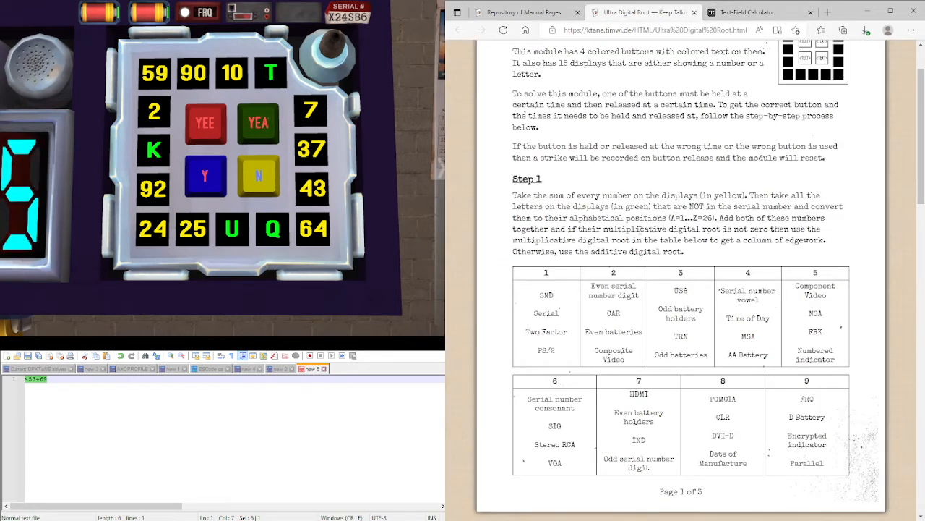
pyautogui.moveTo(568, 228); pyautogui.dragTo(828, 233)
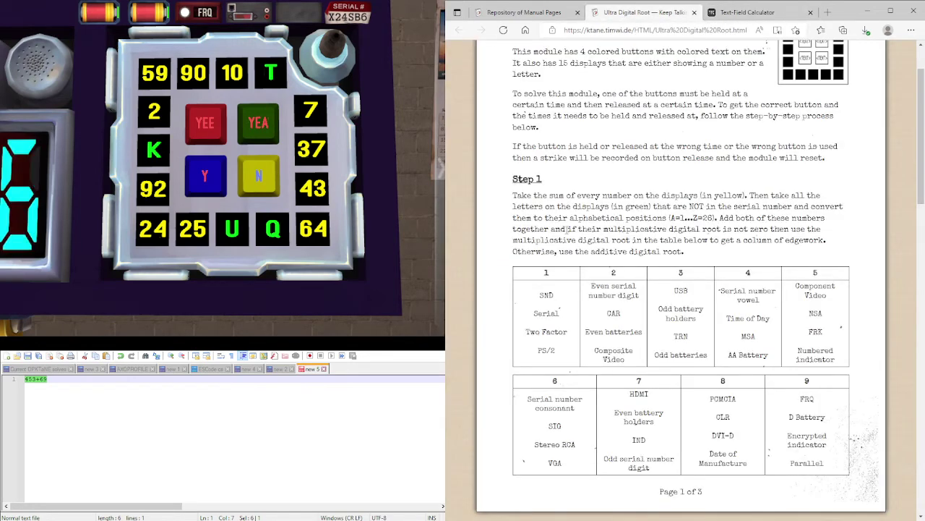
pyautogui.click(828, 233)
pyautogui.click(748, 12)
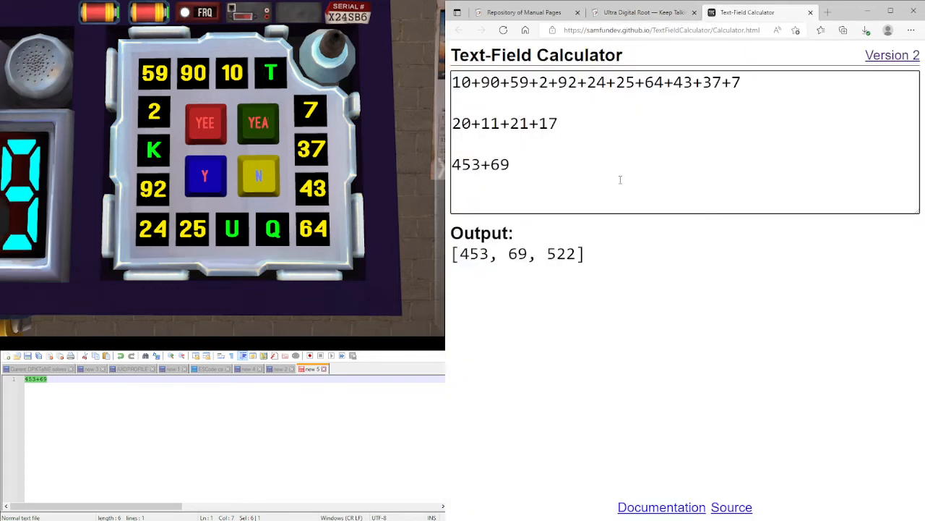
pyautogui.press('Return')
pyautogui.write('5*')
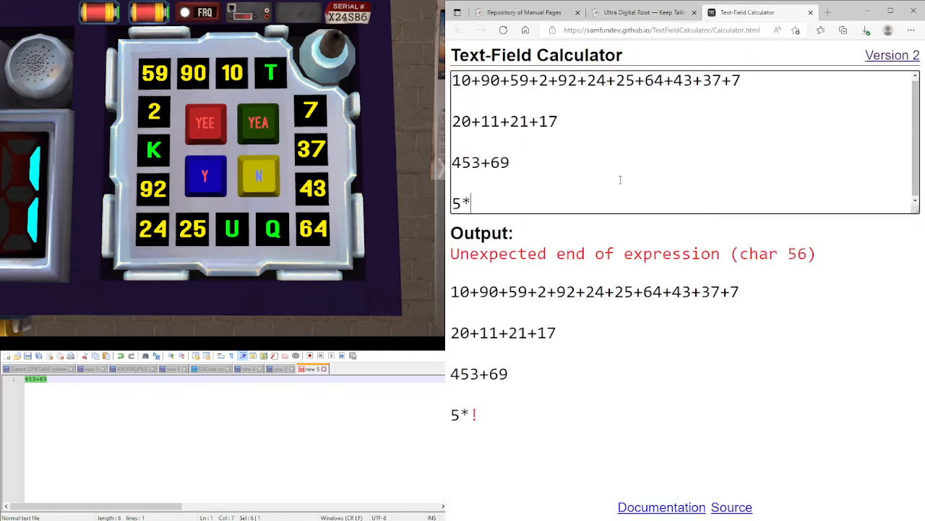
pyautogui.write('2*2')
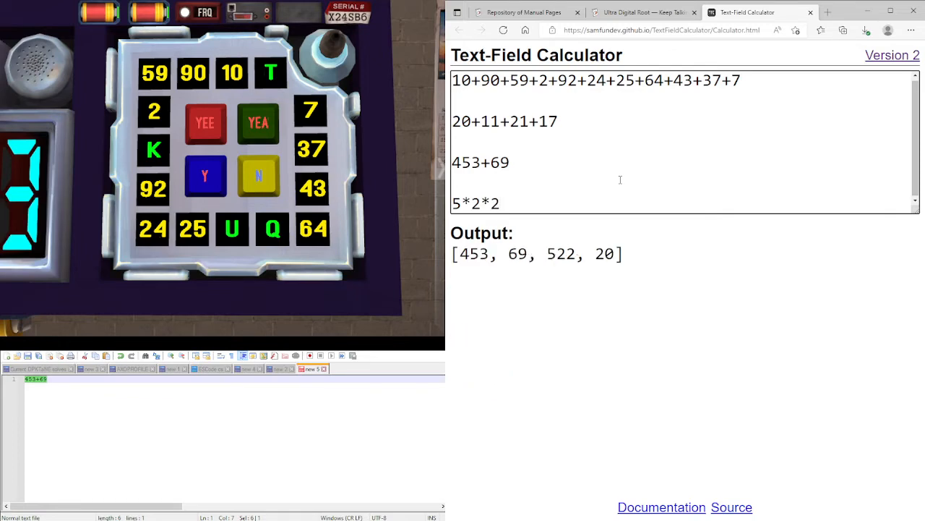
pyautogui.press('BackSpace')
pyautogui.press('BackSpace')
pyautogui.press('BackSpace')
pyautogui.press('BackSpace')
pyautogui.press('BackSpace')
pyautogui.press('BackSpace')
pyautogui.press('BackSpace')
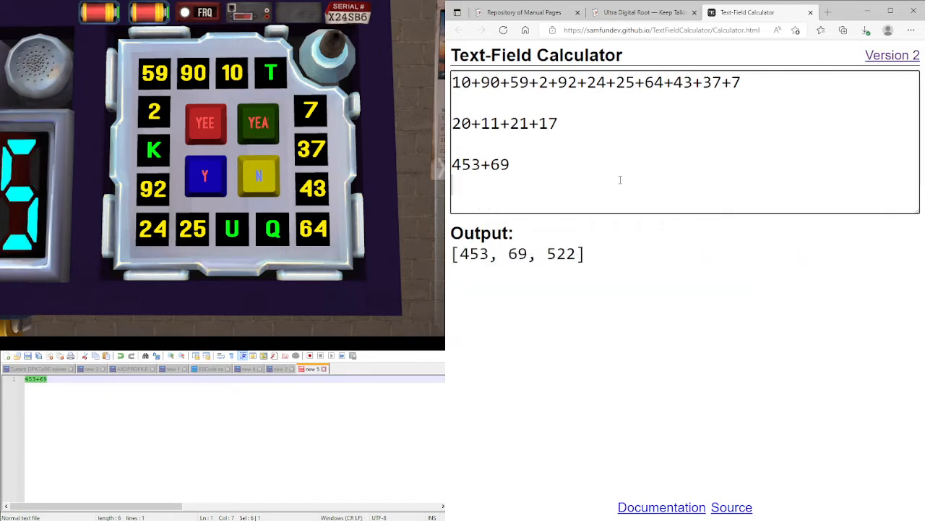
# Reread Step 1's sentences about adding both numbers and using a column of edgework.
pyautogui.click(650, 13)
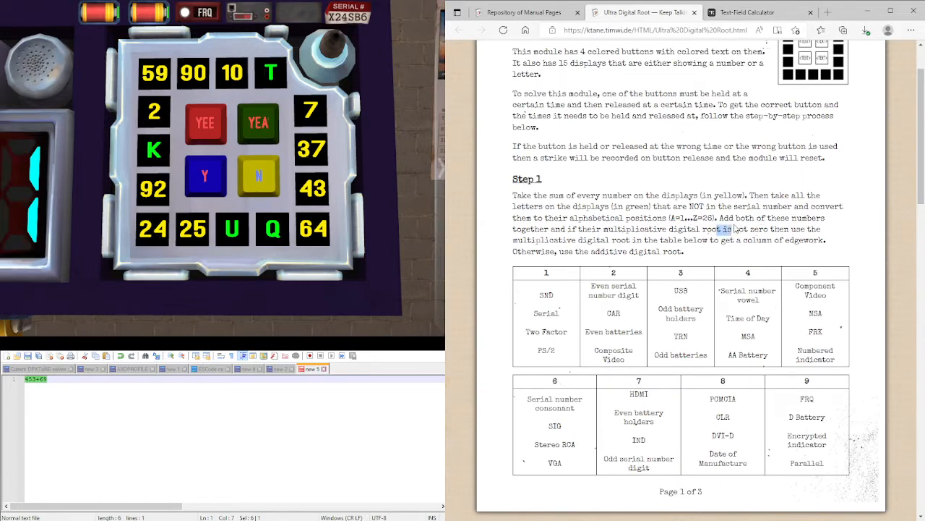
pyautogui.moveTo(735, 217); pyautogui.dragTo(716, 230)
pyautogui.click(561, 232)
pyautogui.tripleClick(556, 239)
pyautogui.click(582, 253)
pyautogui.moveTo(698, 242); pyautogui.dragTo(556, 256)
pyautogui.click(655, 255)
# Compute the digit sum 5+2+2 = 9 and mark edgework table column 9 in the manual.
pyautogui.click(748, 13)
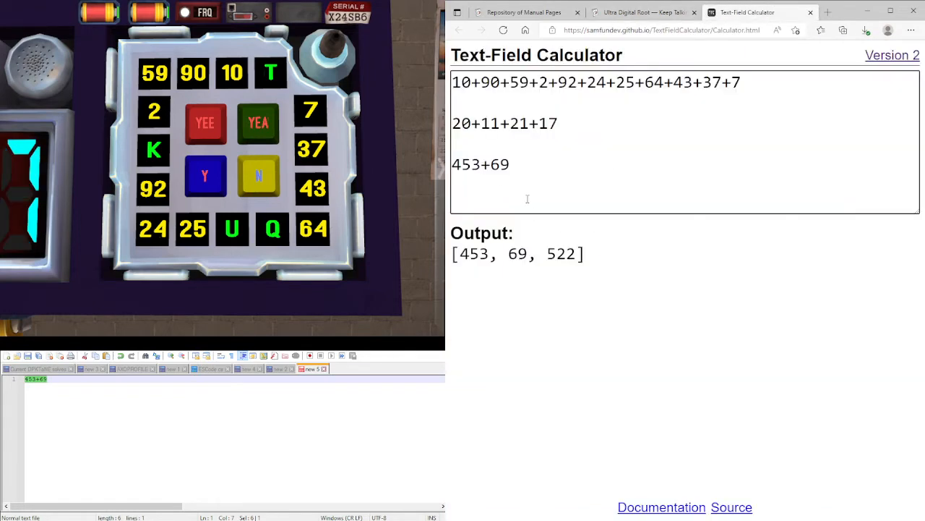
pyautogui.write('5+2+2')
pyautogui.press('BackSpace')
pyautogui.press('BackSpace')
pyautogui.press('BackSpace')
pyautogui.press('BackSpace')
pyautogui.press('BackSpace')
pyautogui.press('BackSpace')
pyautogui.hotkey('ctrl', 'shift', 'Tab')
pyautogui.scroll(-5, 820, 309)
pyautogui.doubleClick(807, 309)
pyautogui.scroll(-1, 820, 309)
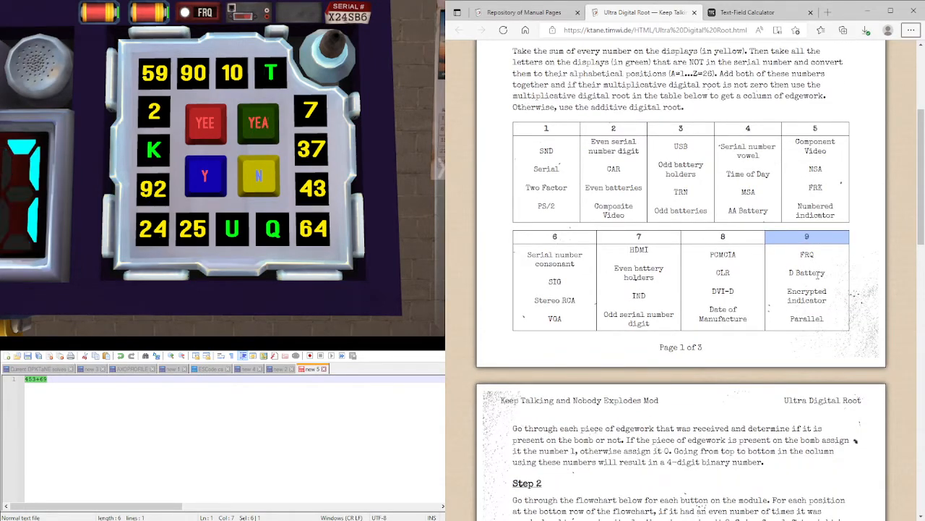
pyautogui.scroll(-3, 803, 274)
pyautogui.scroll(3, 743, 293)
pyautogui.scroll(1, 743, 293)
pyautogui.scroll(2, 744, 293)
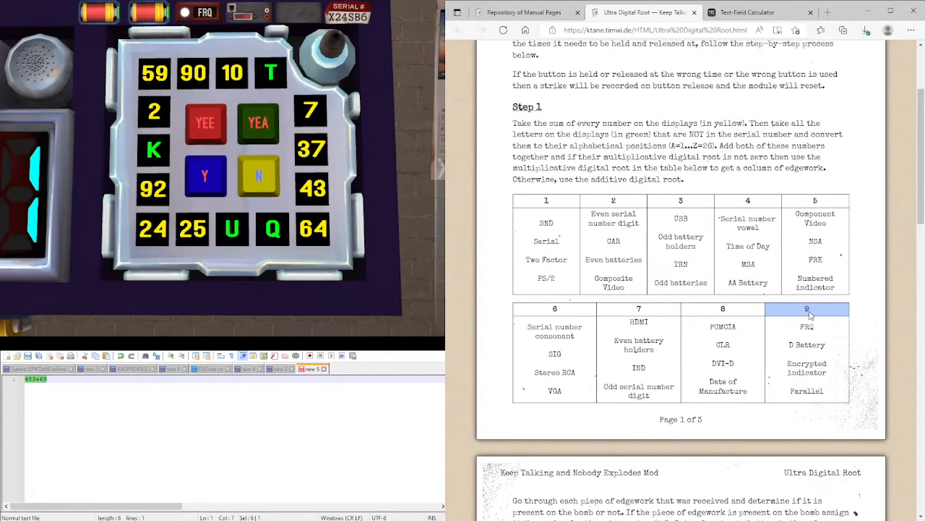
pyautogui.scroll(-1, 811, 368)
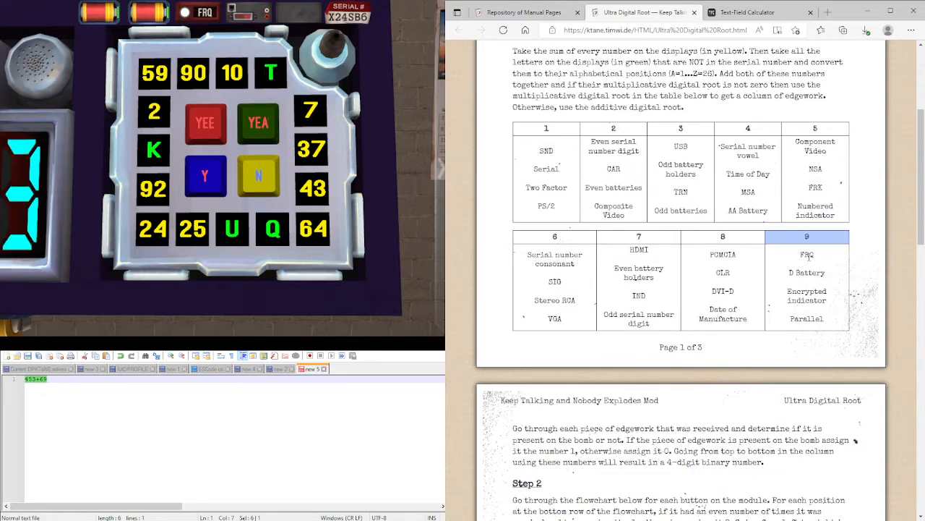
pyautogui.press('2')
pyautogui.click(809, 255)
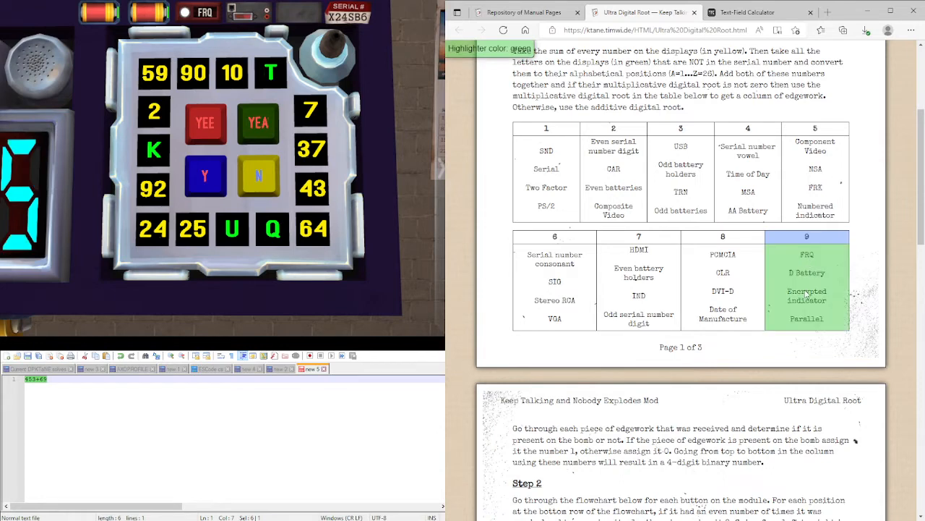
pyautogui.click(810, 255)
# Record the binary number 1100 on a new line in the notes.
pyautogui.click(123, 402)
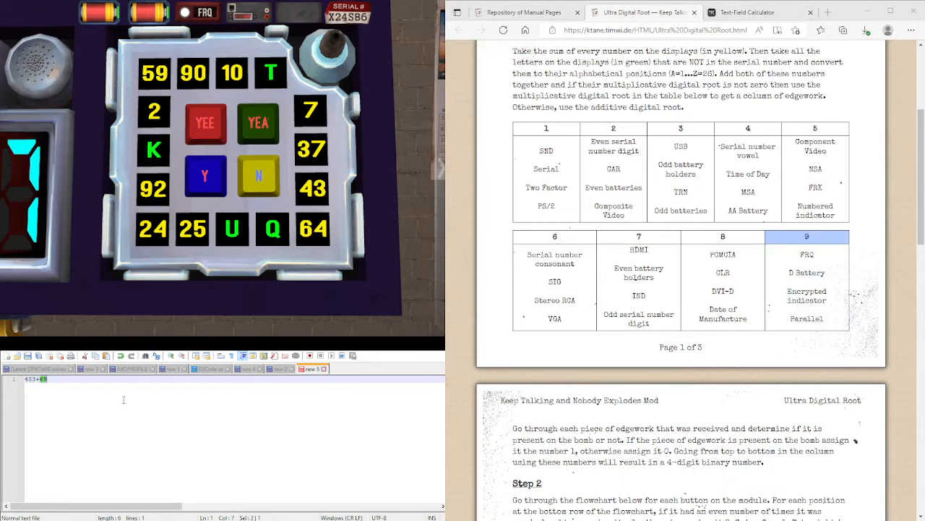
pyautogui.press('Return')
pyautogui.press('Return')
pyautogui.write('1')
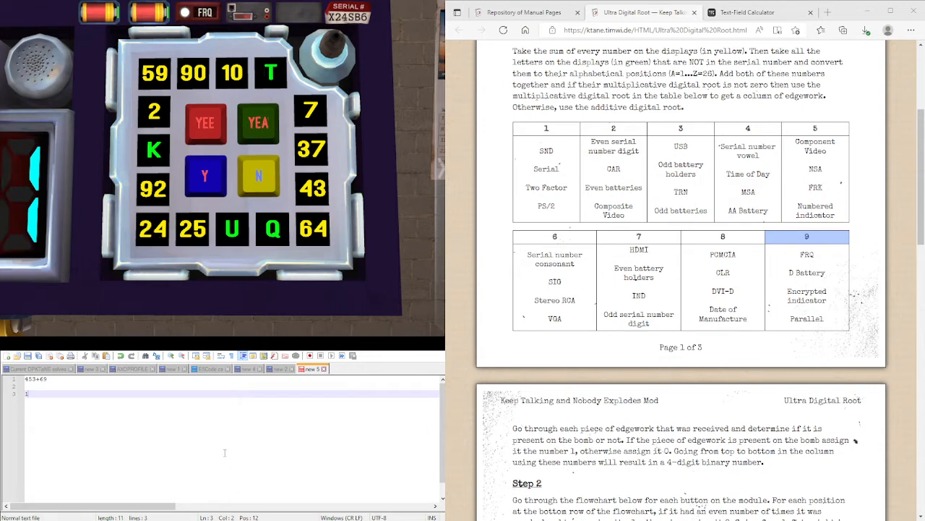
pyautogui.write('10')
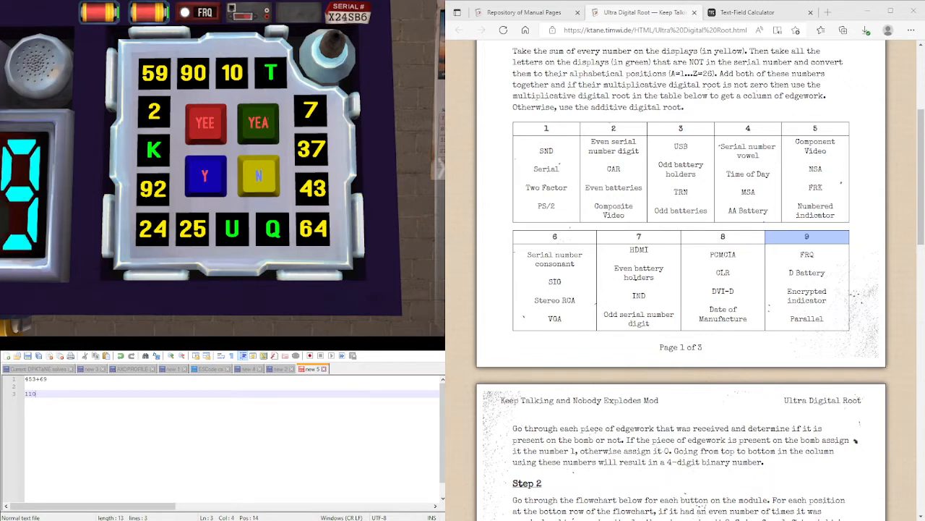
pyautogui.write('PO')
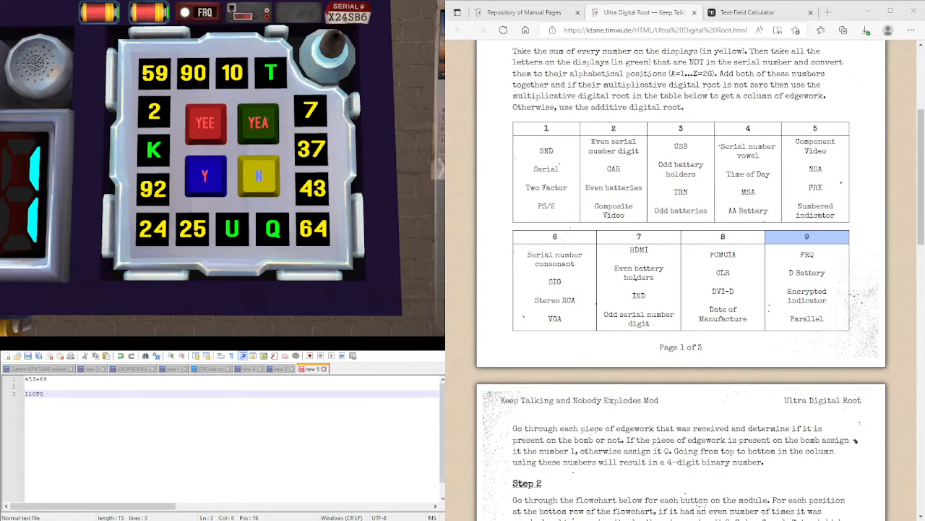
pyautogui.press('BackSpace')
pyautogui.press('BackSpace')
pyautogui.write('0')
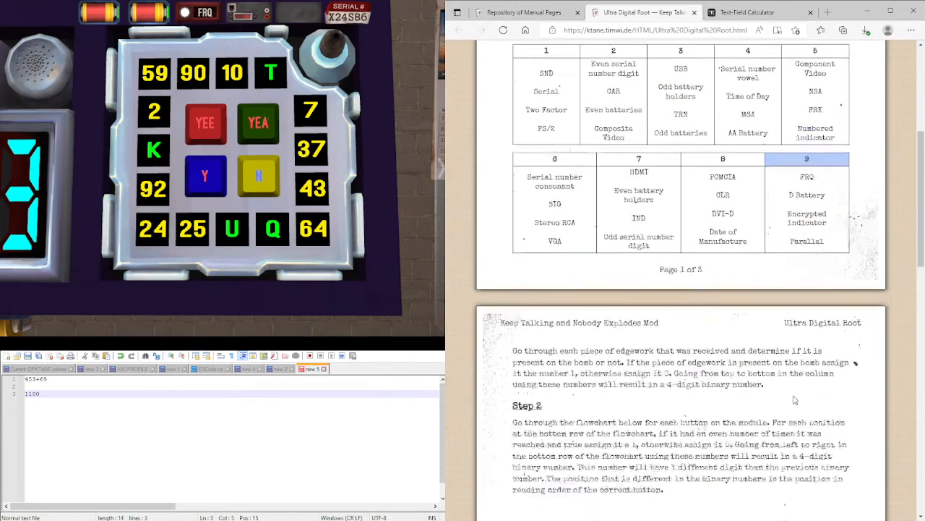
pyautogui.scroll(-4, 855, 439)
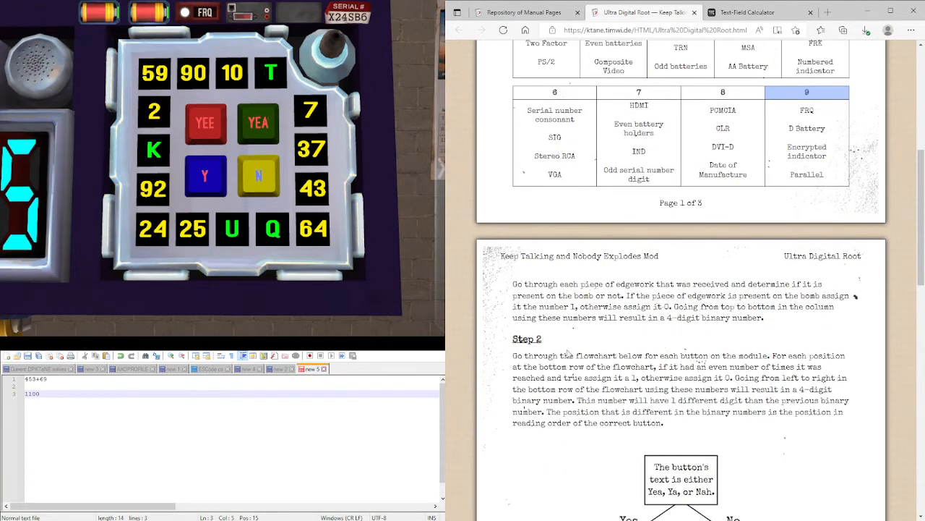
pyautogui.scroll(-2, 557, 354)
# Read Step 2's rules on even counts and the 4-digit binary number in the manual.
pyautogui.moveTo(514, 283); pyautogui.dragTo(772, 284)
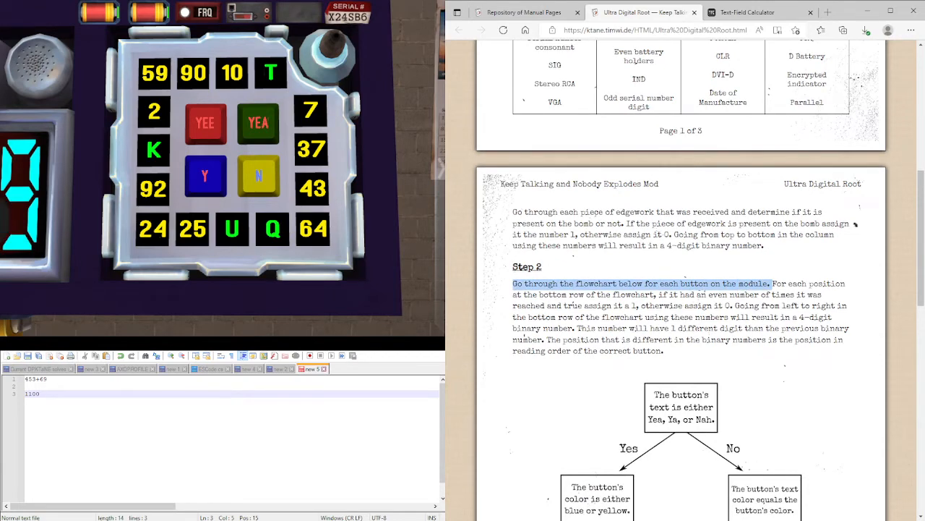
pyautogui.click(644, 283)
pyautogui.scroll(-1, 674, 275)
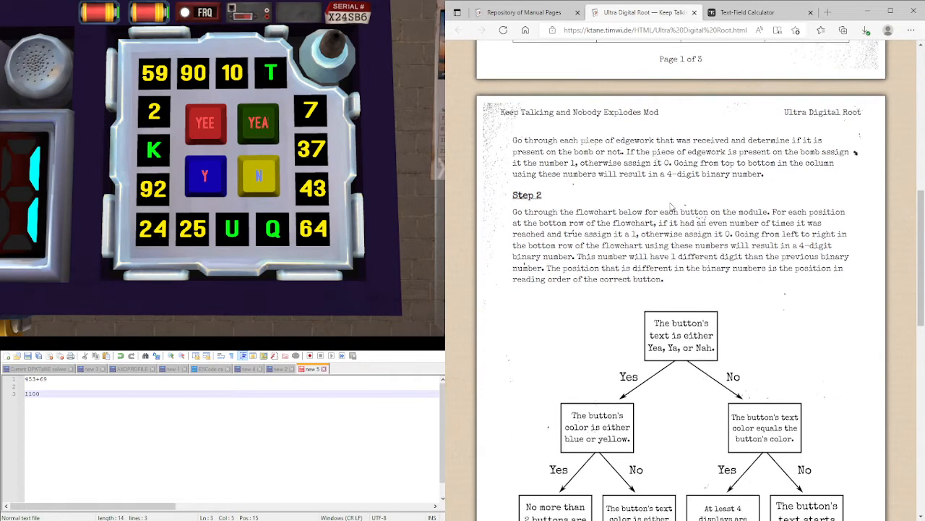
pyautogui.moveTo(676, 222)
pyautogui.mouseDown()
pyautogui.moveTo(623, 235)
pyautogui.moveTo(731, 234)
pyautogui.mouseUp()
pyautogui.moveTo(735, 234)
pyautogui.mouseDown()
pyautogui.moveTo(744, 247)
pyautogui.moveTo(571, 262)
pyautogui.mouseUp()
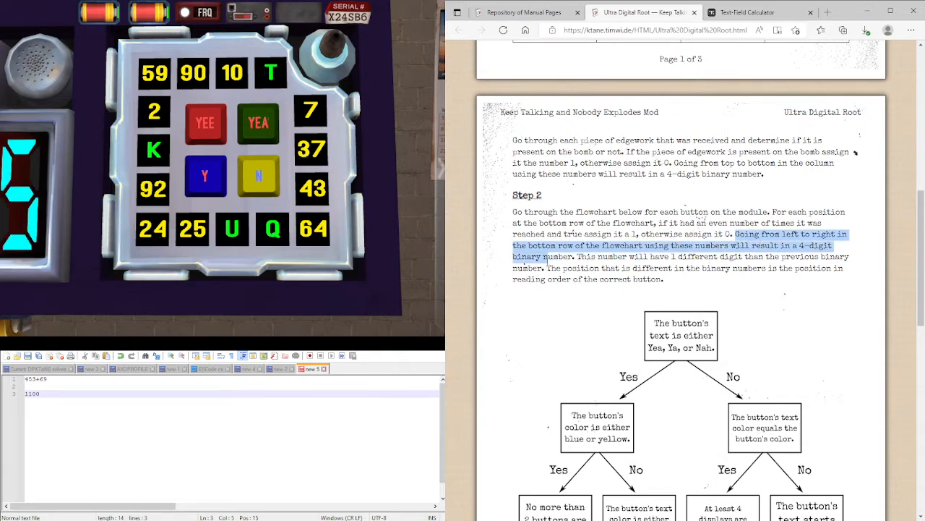
pyautogui.click(634, 302)
pyautogui.scroll(-1, 635, 302)
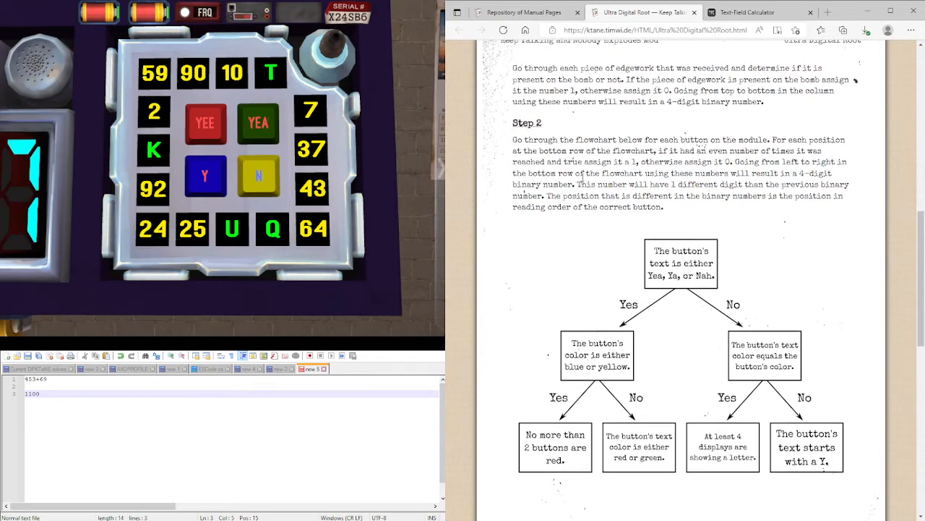
pyautogui.moveTo(597, 185); pyautogui.dragTo(796, 196)
pyautogui.click(679, 206)
pyautogui.scroll(-1, 700, 254)
pyautogui.scroll(1, 700, 255)
pyautogui.scroll(-1, 701, 254)
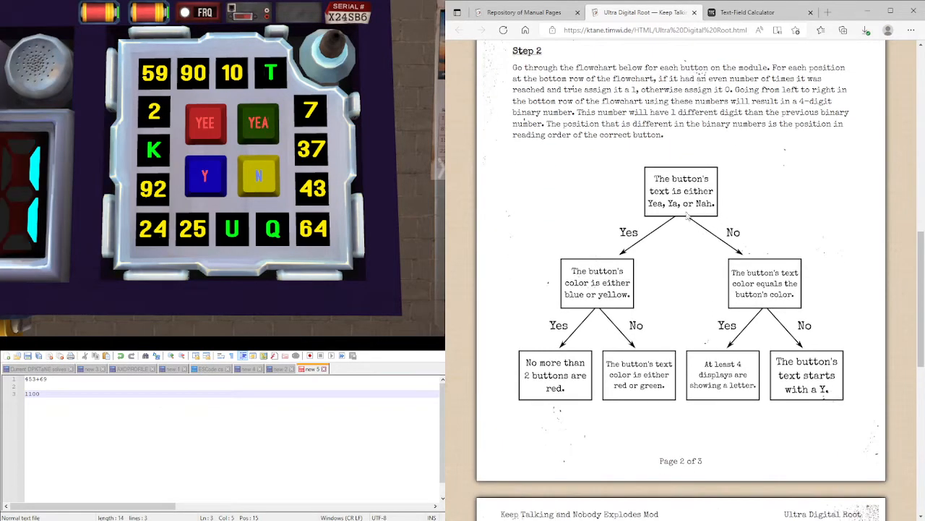
# Check the module buttons against the Step 2 flowchart and start the bits line below 1100.
pyautogui.press('Return')
pyautogui.press('Return')
pyautogui.press('Return')
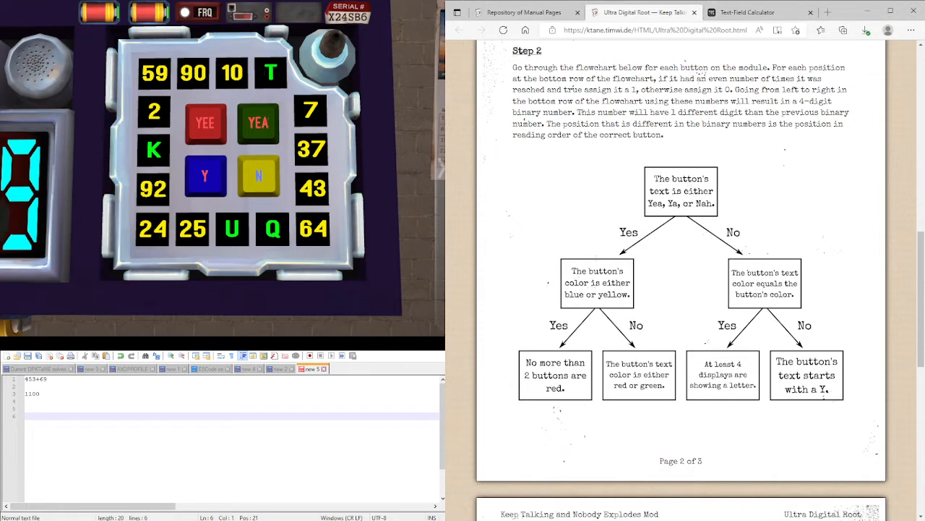
pyautogui.click(188, 108)
pyautogui.click(257, 417)
pyautogui.write('..')
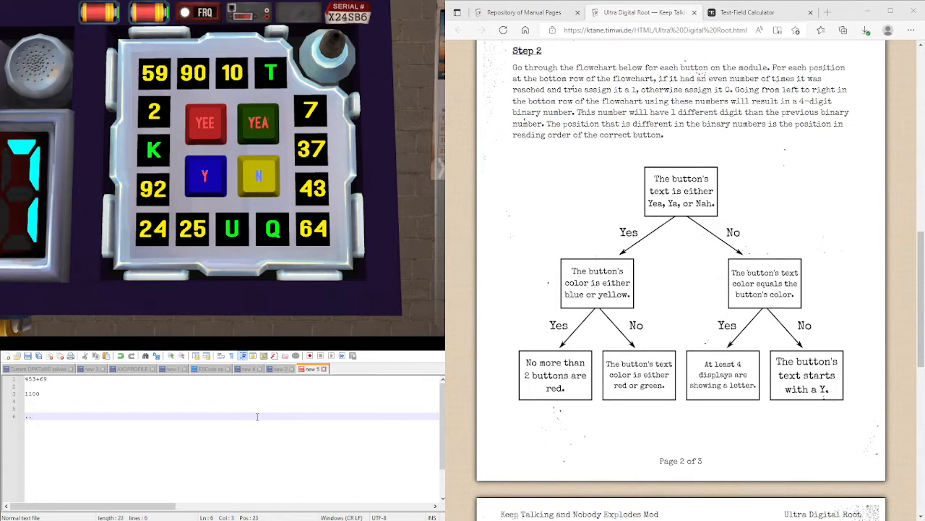
pyautogui.write('1.')
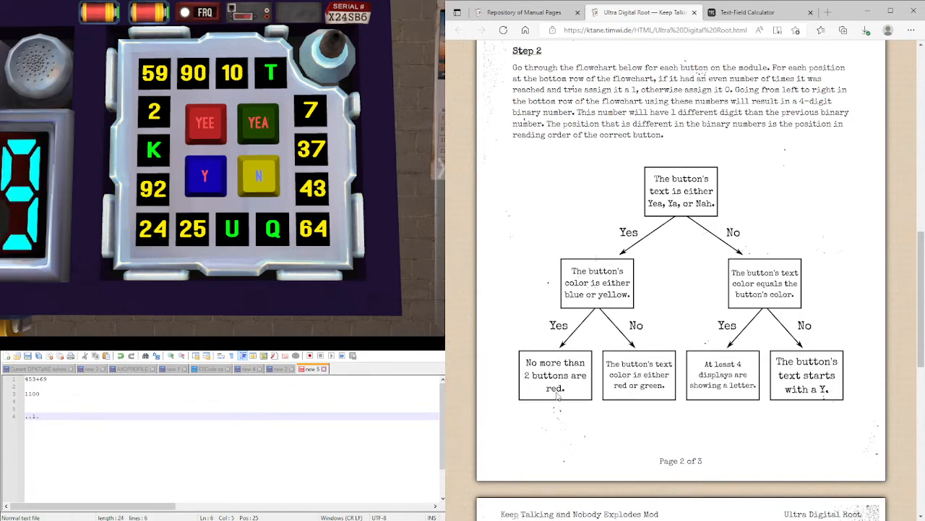
pyautogui.click(187, 429)
pyautogui.press('Left')
pyautogui.press('Left')
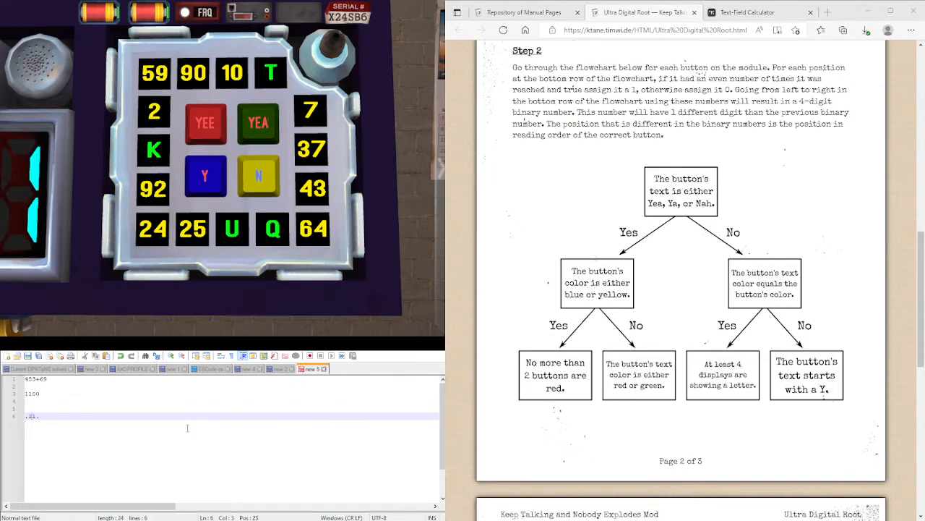
# Finish working the flowchart per button and complete the bits 111 in the notes.
pyautogui.click(794, 388)
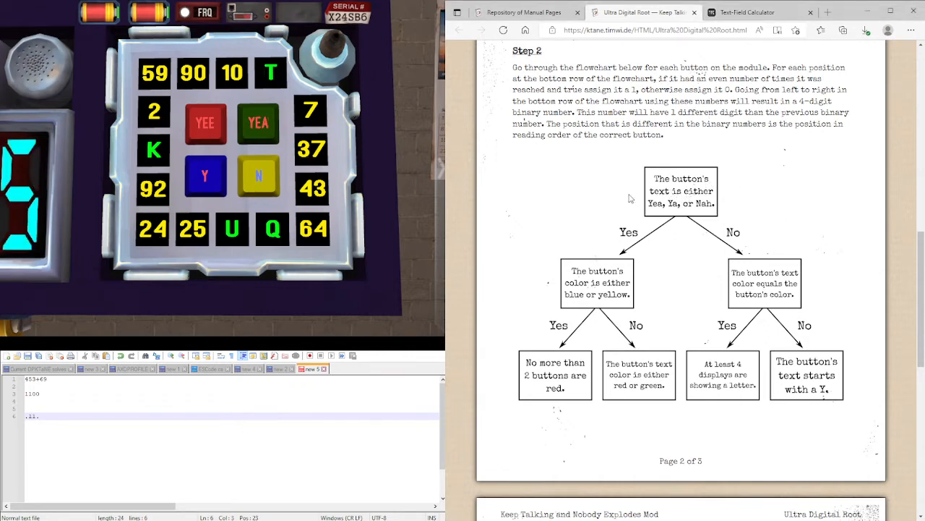
pyautogui.click(215, 185)
pyautogui.click(775, 303)
pyautogui.click(206, 413)
pyautogui.write('1')
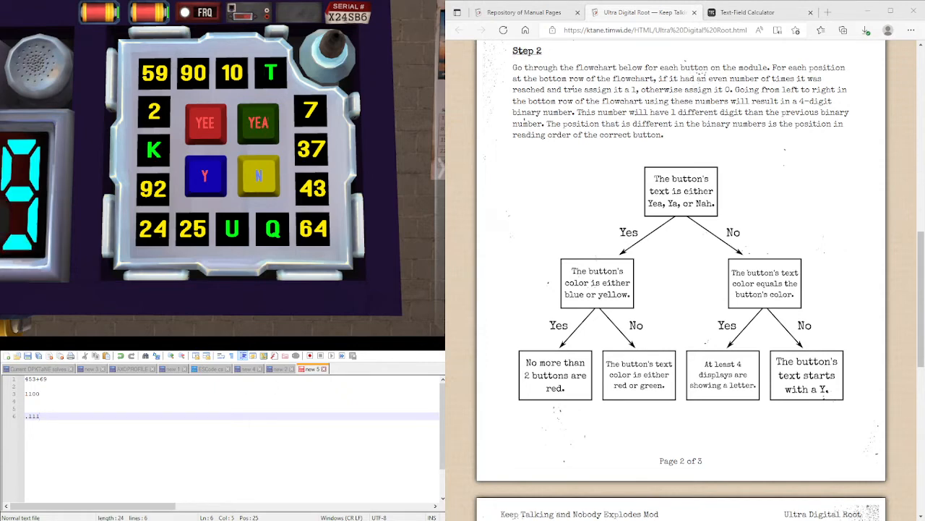
pyautogui.click(258, 177)
pyautogui.click(698, 213)
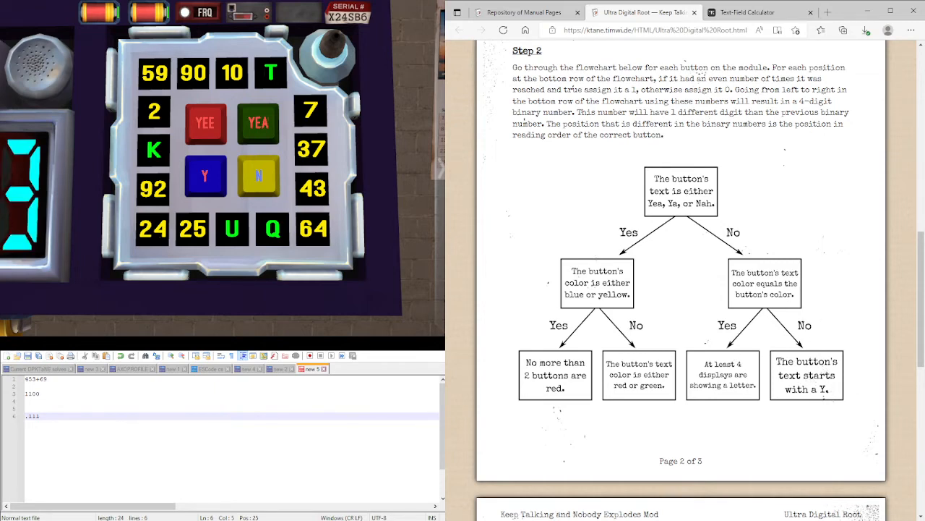
pyautogui.scroll(1, 759, 225)
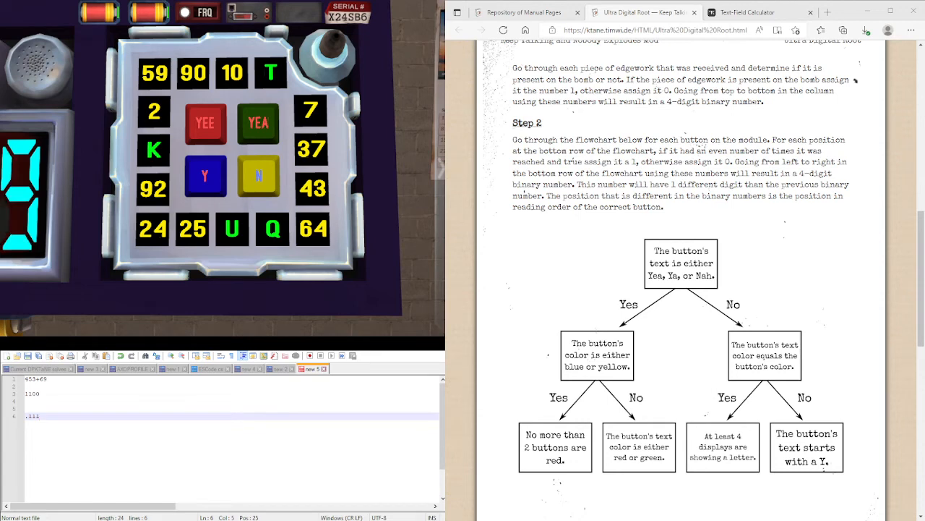
# Reread Step 2's even-number rule and rearrange the binary lines in the notes.
pyautogui.moveTo(686, 152); pyautogui.dragTo(642, 163)
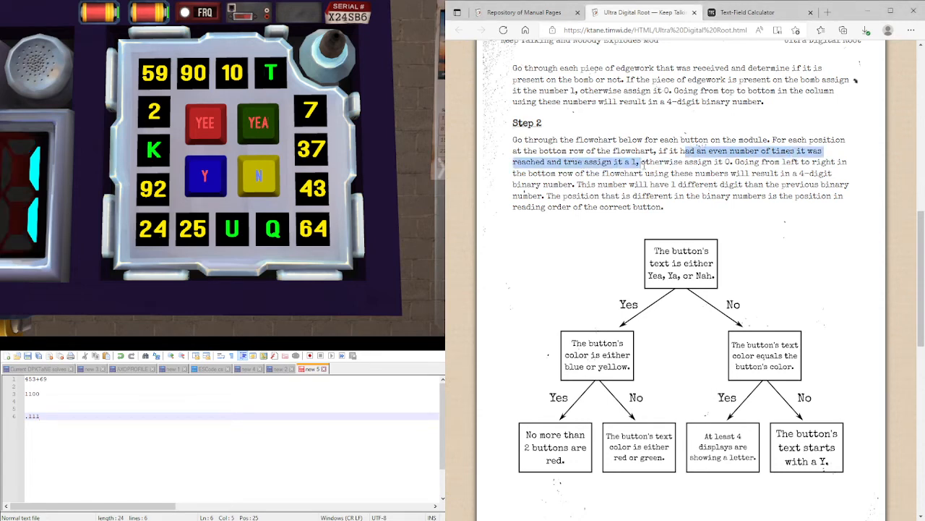
pyautogui.click(650, 168)
pyautogui.click(138, 430)
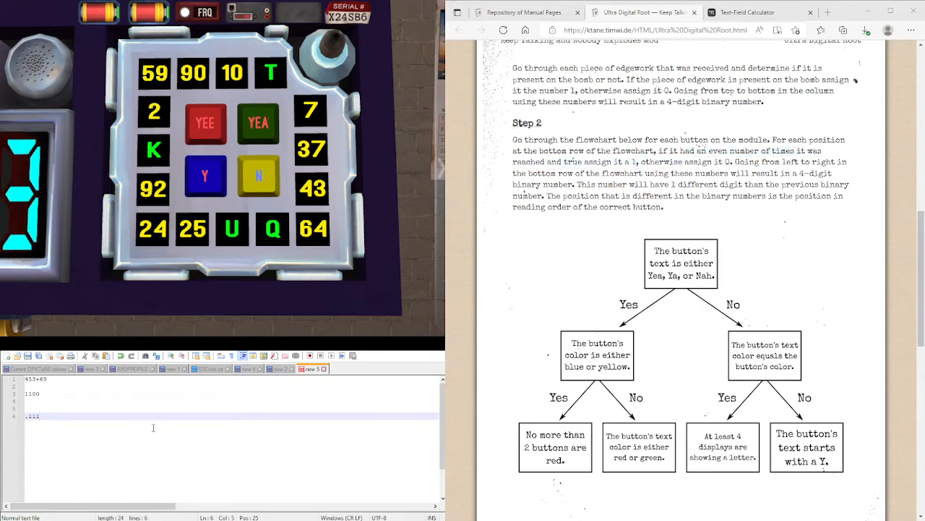
pyautogui.press('Return')
pyautogui.press('Up')
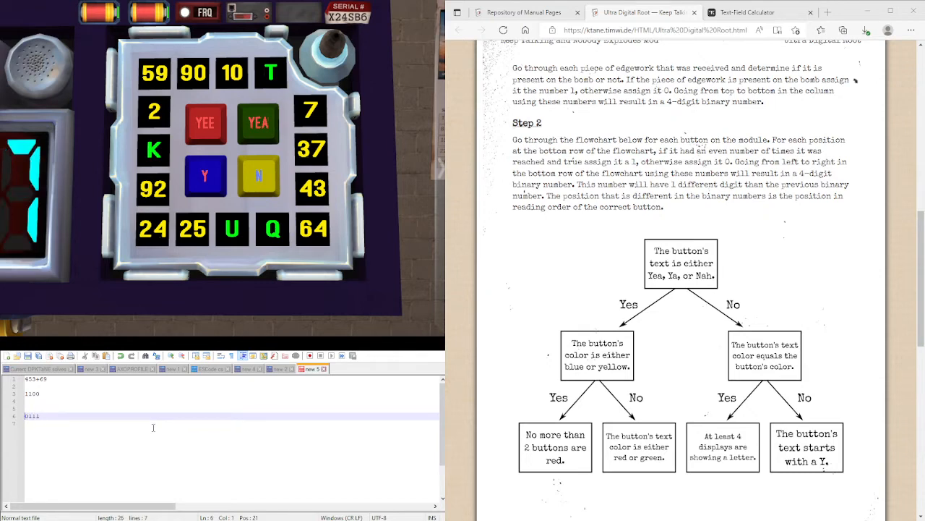
pyautogui.press('Right')
pyautogui.press('Right')
pyautogui.press('Return')
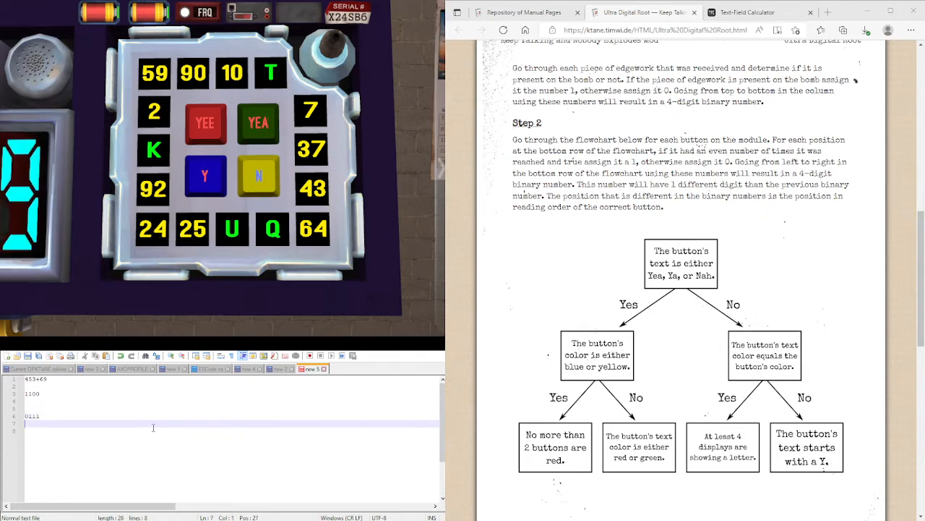
pyautogui.write('1000')
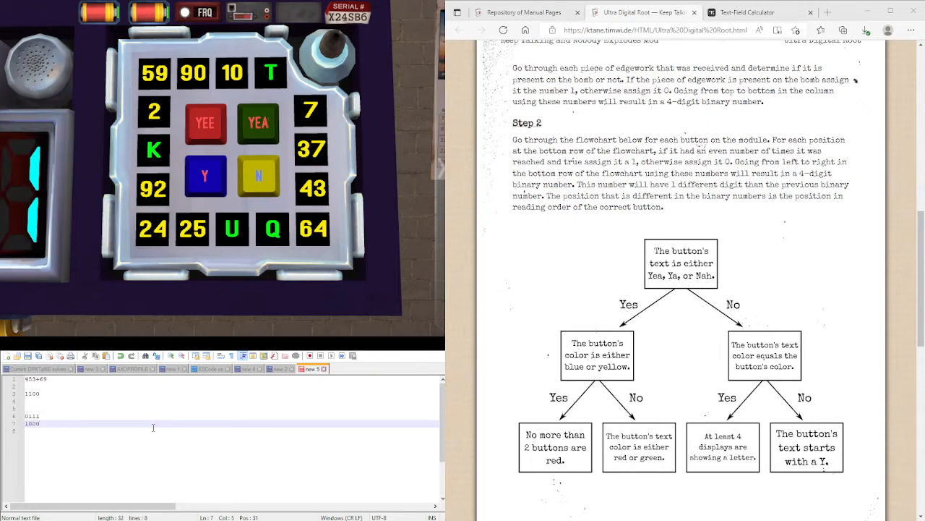
# Delete the 0111 note so only 1100 and 1000 remain.
pyautogui.moveTo(47, 415); pyautogui.dragTo(30, 415)
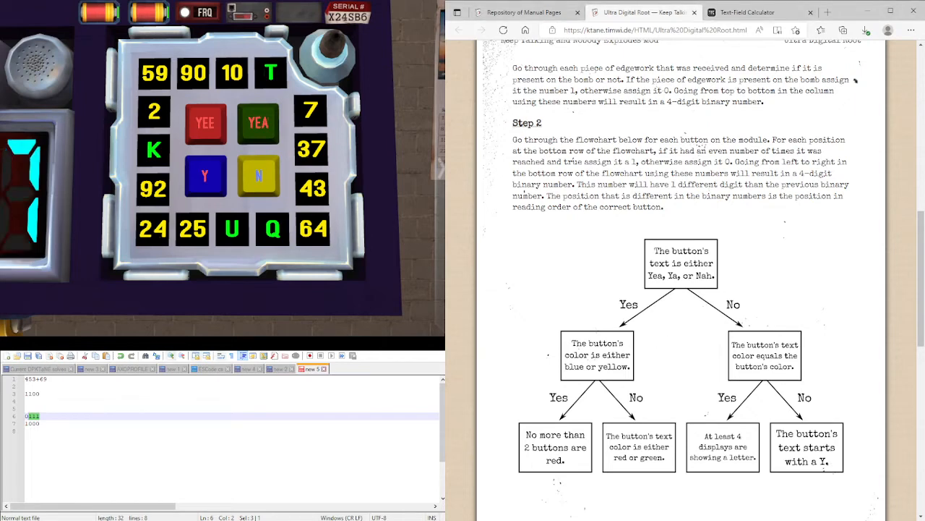
pyautogui.click(41, 416)
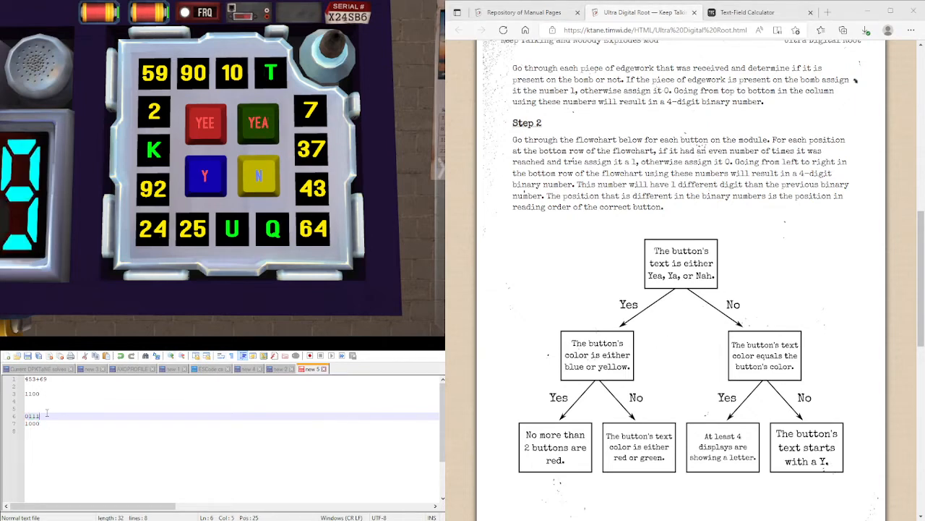
pyautogui.press('BackSpace')
pyautogui.press('BackSpace')
pyautogui.press('BackSpace')
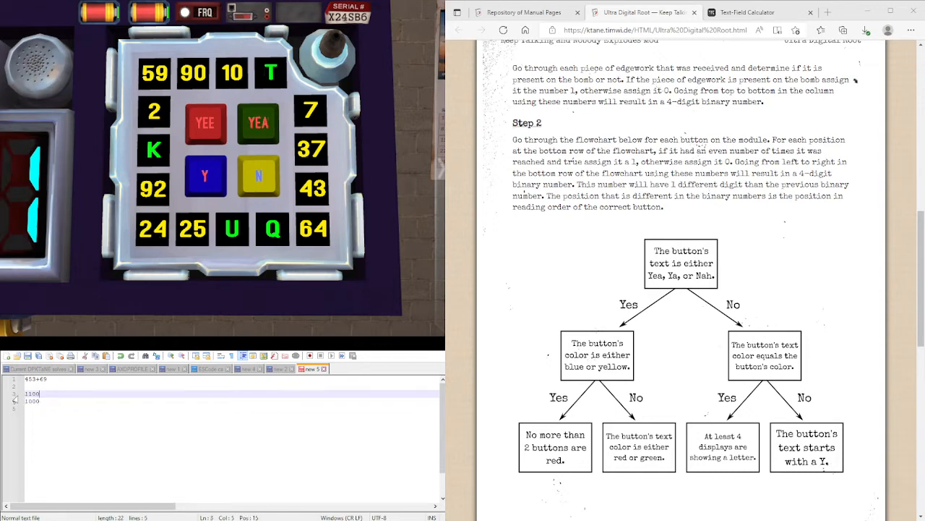
pyautogui.press('Left')
pyautogui.press('Left')
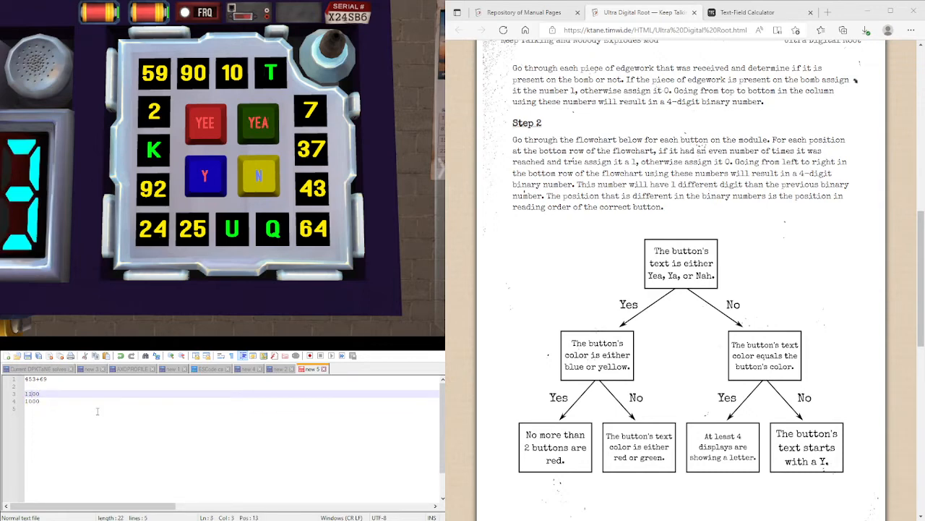
# Read the differing-position rule and add a TR line beneath 1000 in the notes.
pyautogui.click(647, 140)
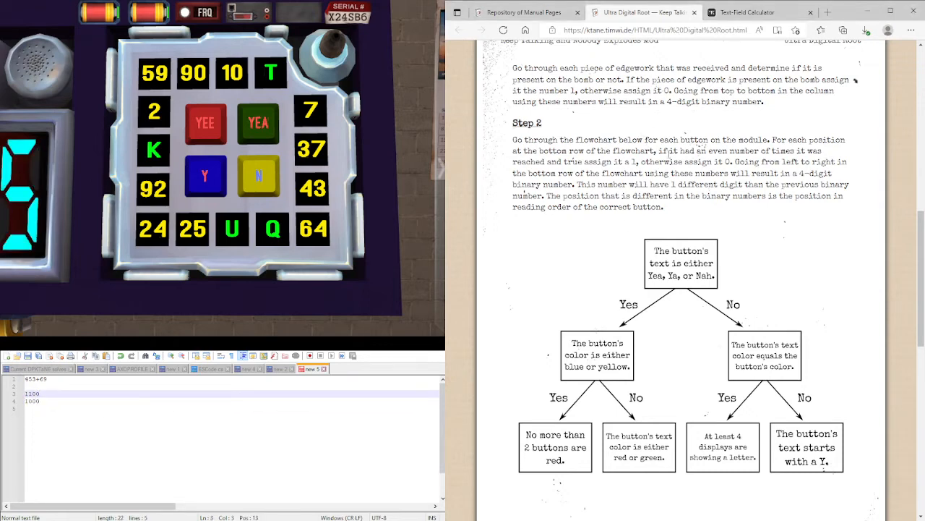
pyautogui.moveTo(562, 196)
pyautogui.mouseDown()
pyautogui.moveTo(667, 200)
pyautogui.moveTo(663, 208)
pyautogui.mouseUp()
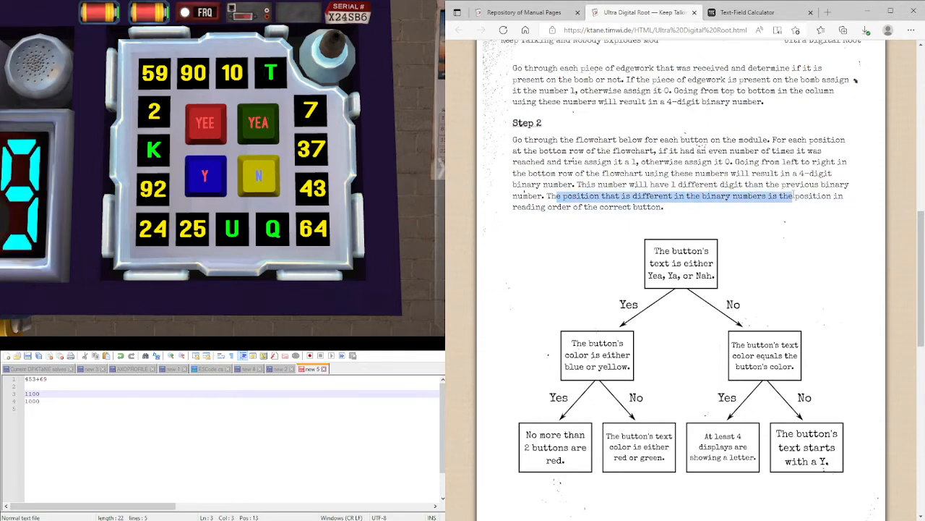
pyautogui.click(659, 218)
pyautogui.click(269, 394)
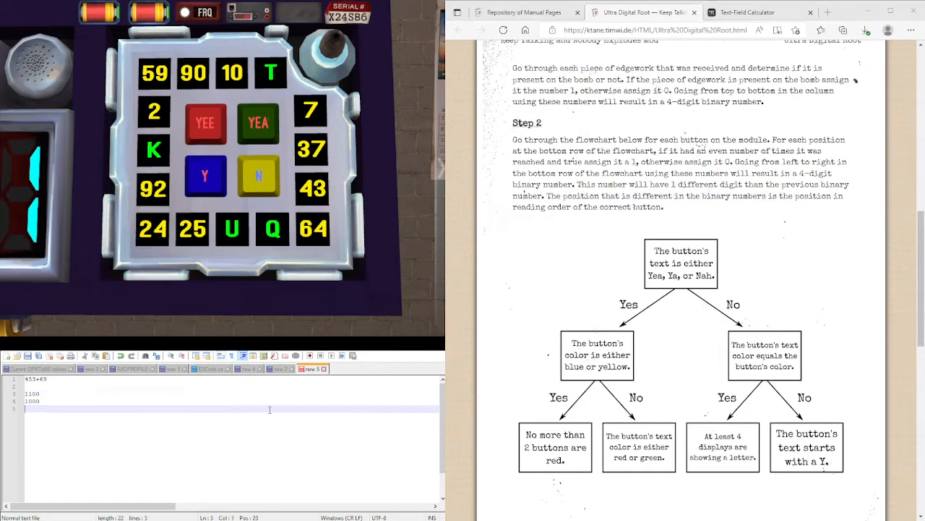
pyautogui.press('Return')
pyautogui.press('Return')
pyautogui.write('TR')
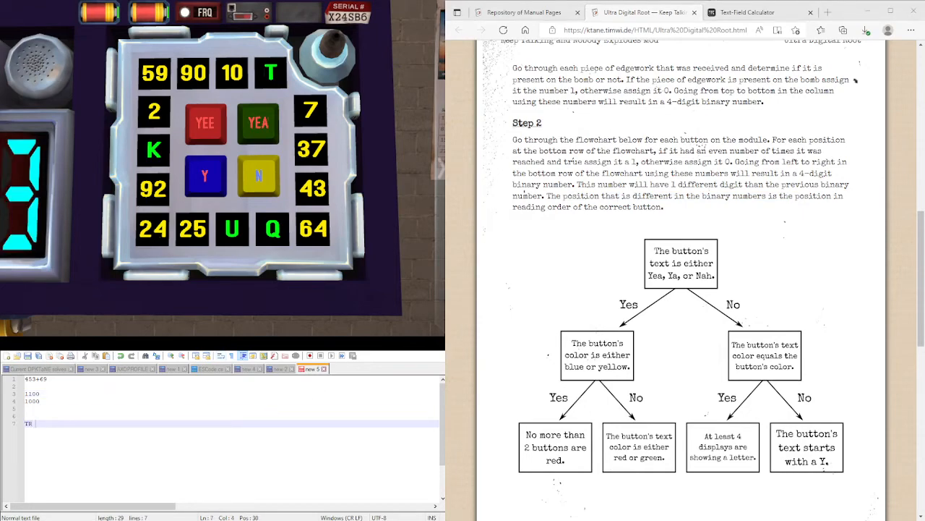
pyautogui.scroll(-5, 741, 248)
pyautogui.scroll(-1, 741, 248)
pyautogui.scroll(-1, 741, 248)
# Highlight Step 3's sentence about summing the number with both binary values.
pyautogui.moveTo(513, 204)
pyautogui.mouseDown()
pyautogui.moveTo(687, 204)
pyautogui.moveTo(760, 215)
pyautogui.moveTo(687, 216)
pyautogui.mouseUp()
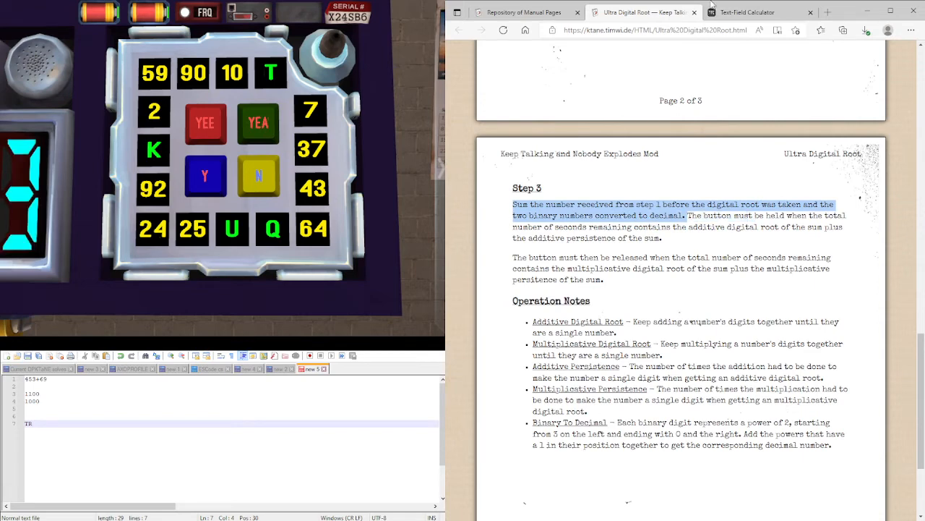
# Replace the calculator's 453+69 line with 522+8+12 to total 542.
pyautogui.click(745, 12)
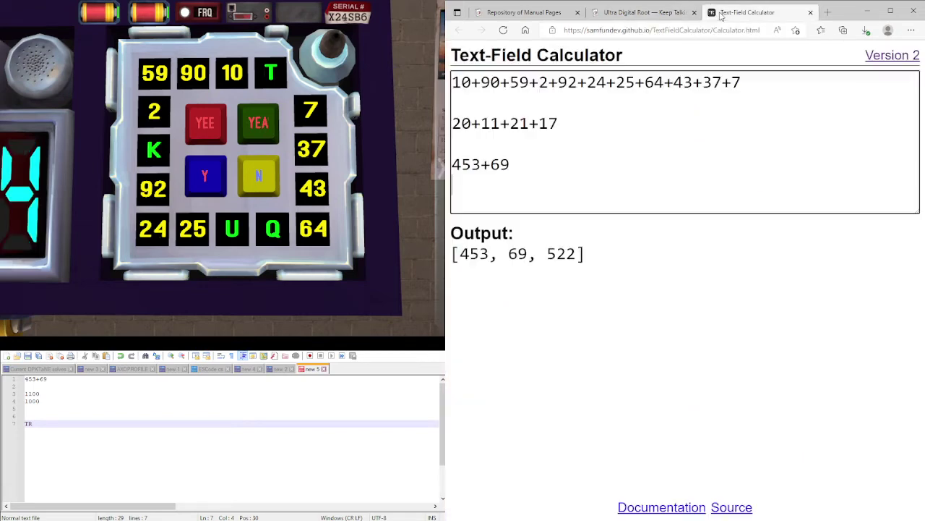
pyautogui.doubleClick(560, 253)
pyautogui.click(557, 180)
pyautogui.moveTo(509, 165); pyautogui.dragTo(450, 165)
pyautogui.write('522')
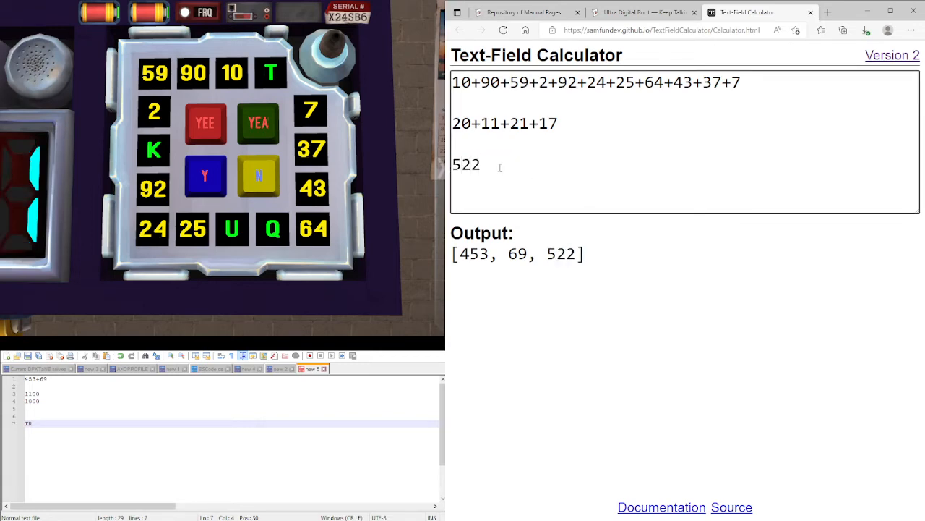
pyautogui.write('+')
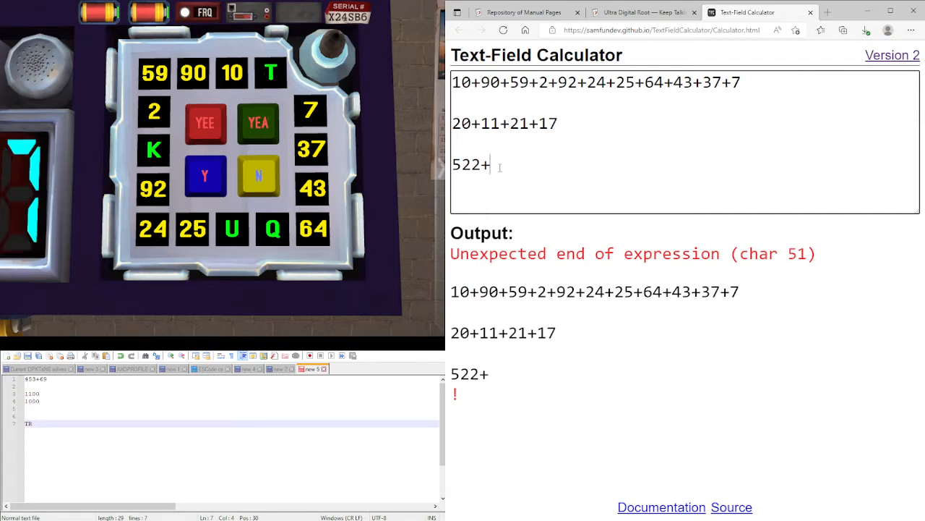
pyautogui.write('8')
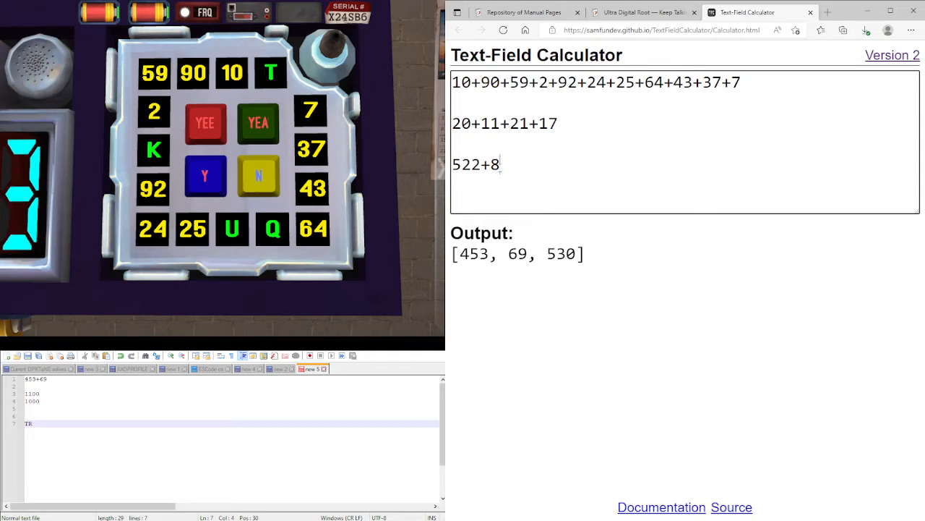
pyautogui.write('12')
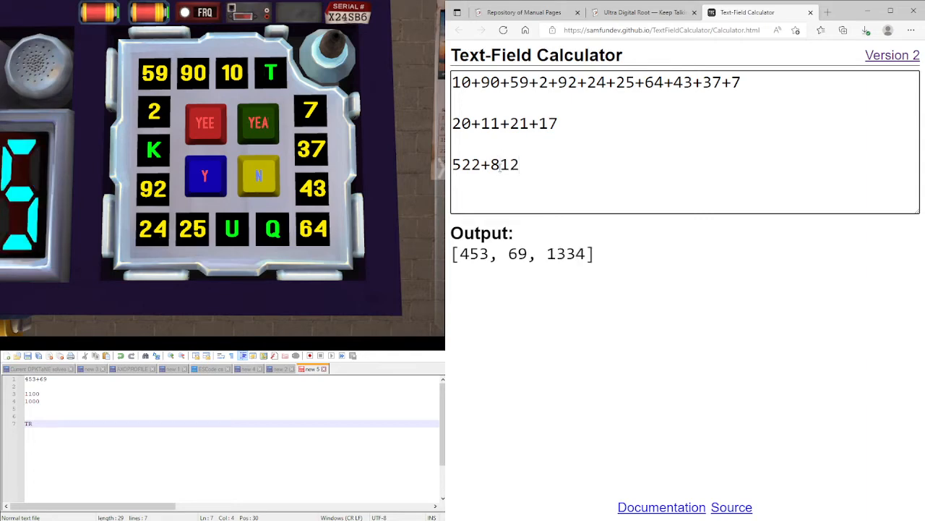
pyautogui.write('+')
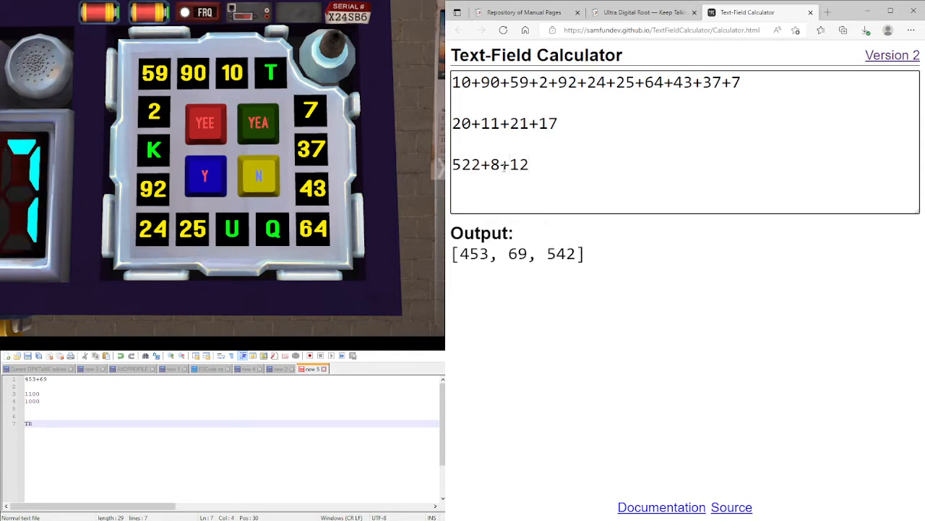
pyautogui.click(585, 186)
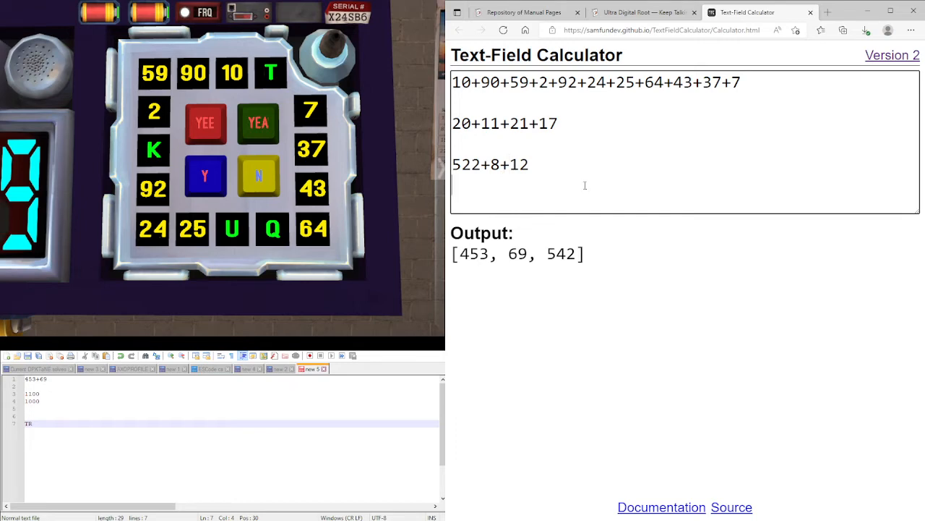
pyautogui.write('0b1000')
pyautogui.press('BackSpace')
pyautogui.press('BackSpace')
pyautogui.write('100')
pyautogui.press('BackSpace')
pyautogui.press('BackSpace')
pyautogui.press('BackSpace')
pyautogui.press('BackSpace')
pyautogui.press('BackSpace')
pyautogui.press('BackSpace')
pyautogui.press('BackSpace')
pyautogui.click(561, 246)
# Copy the 542 result and paste it on a new line in the notes.
pyautogui.doubleClick(561, 252)
pyautogui.hotkey('ctrl', 'c')
pyautogui.click(217, 433)
pyautogui.press('Return')
pyautogui.press('Return')
pyautogui.hotkey('ctrl', 'v')
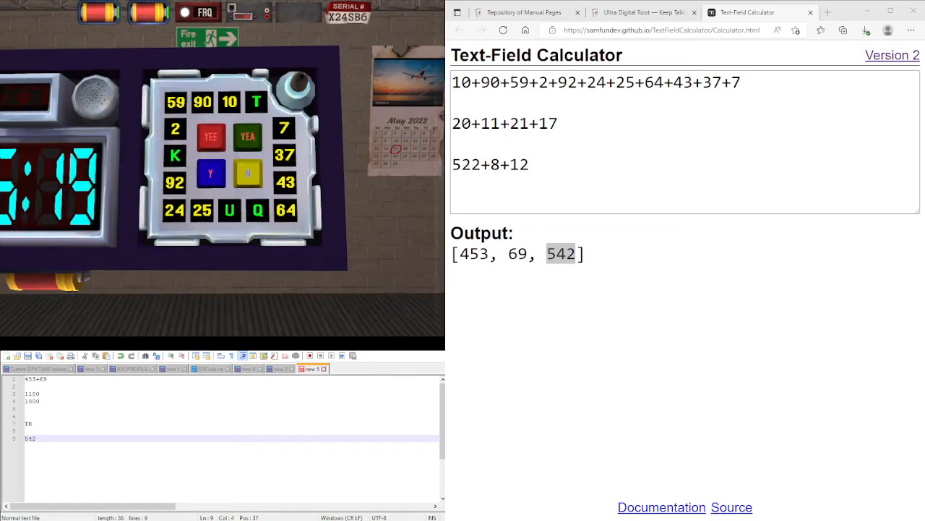
# Read the Step 3 hold condition involving additive persistence in the manual, then glance at the notes.
pyautogui.click(642, 12)
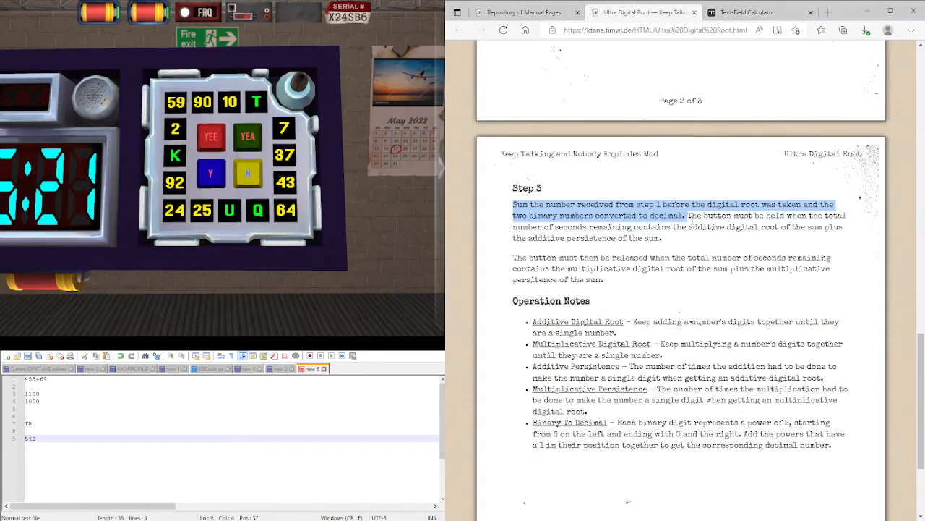
pyautogui.click(753, 216)
pyautogui.moveTo(597, 227); pyautogui.dragTo(778, 238)
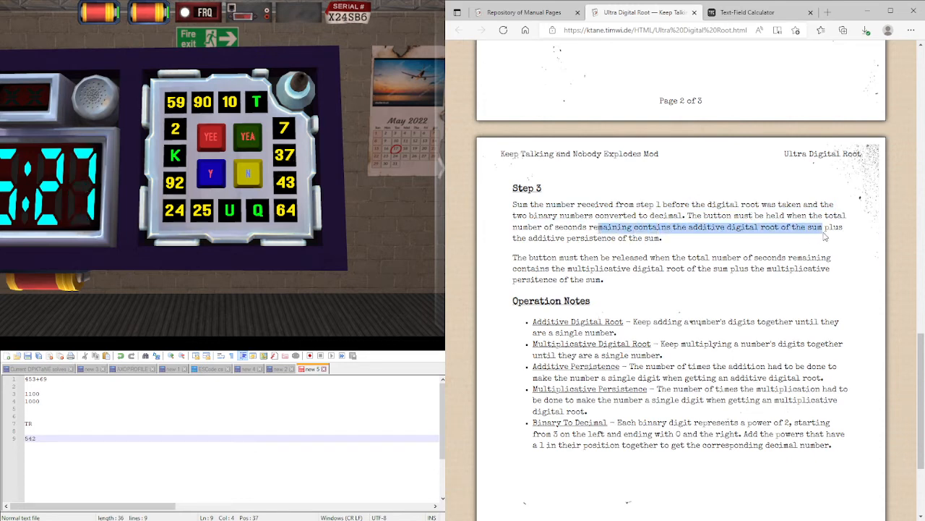
pyautogui.moveTo(778, 238)
pyautogui.mouseDown()
pyautogui.moveTo(639, 240)
pyautogui.moveTo(682, 246)
pyautogui.mouseUp()
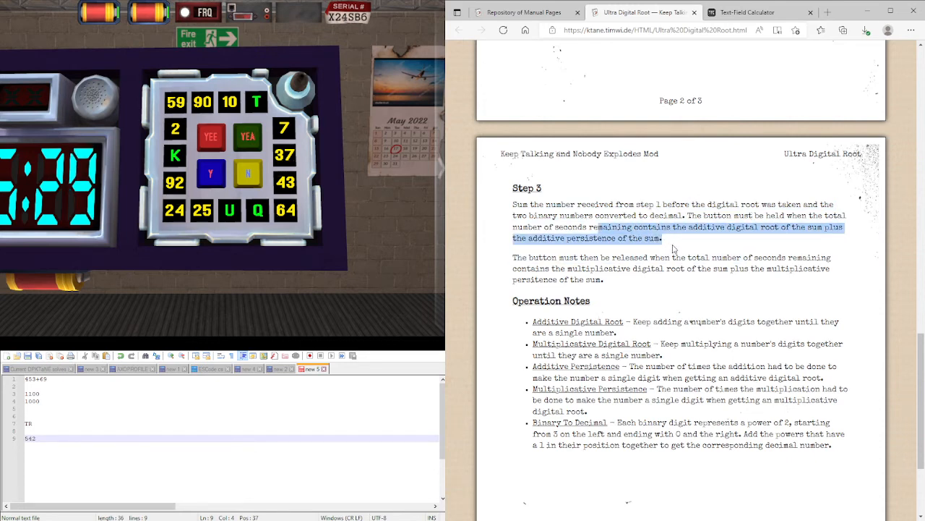
pyautogui.click(670, 250)
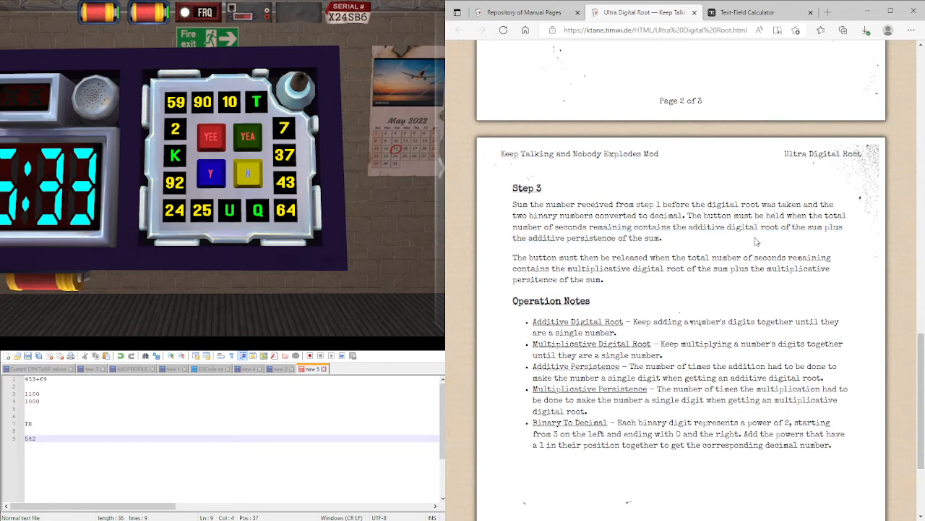
pyautogui.click(164, 456)
# Read the Additive Persistence definition in the manual and return to the notes editor.
pyautogui.click(636, 356)
pyautogui.moveTo(629, 366); pyautogui.dragTo(688, 378)
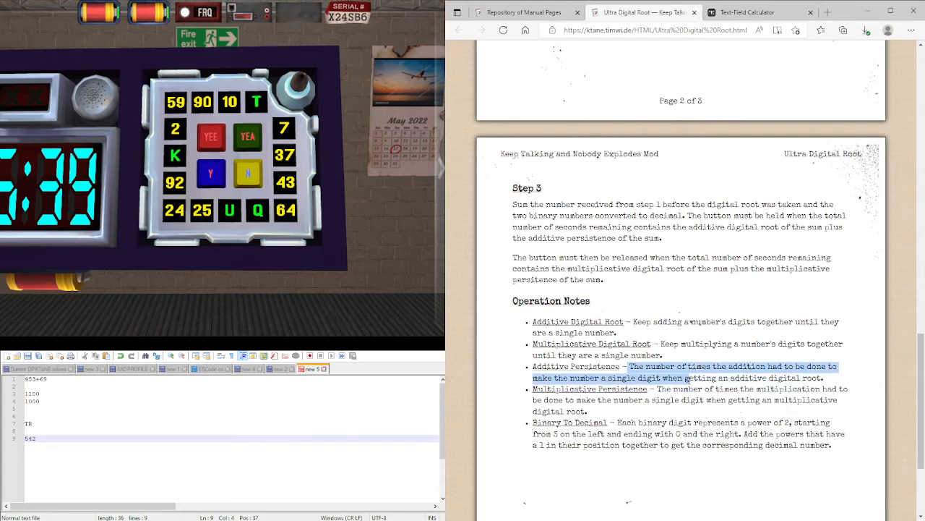
pyautogui.moveTo(688, 378); pyautogui.dragTo(836, 384)
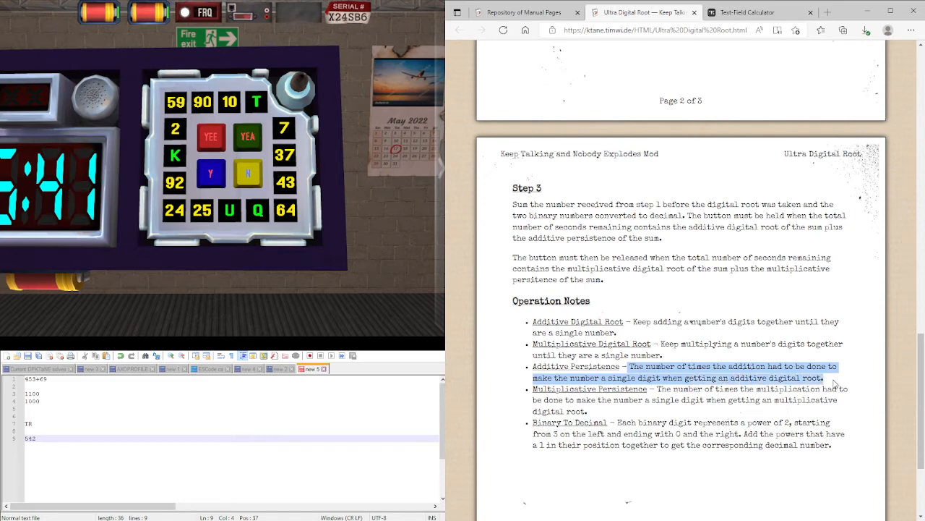
pyautogui.click(783, 380)
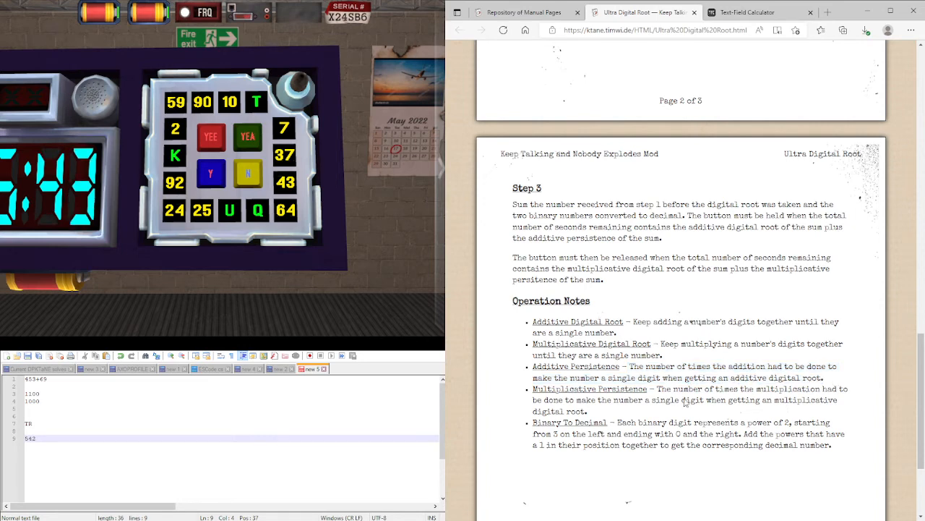
pyautogui.click(333, 450)
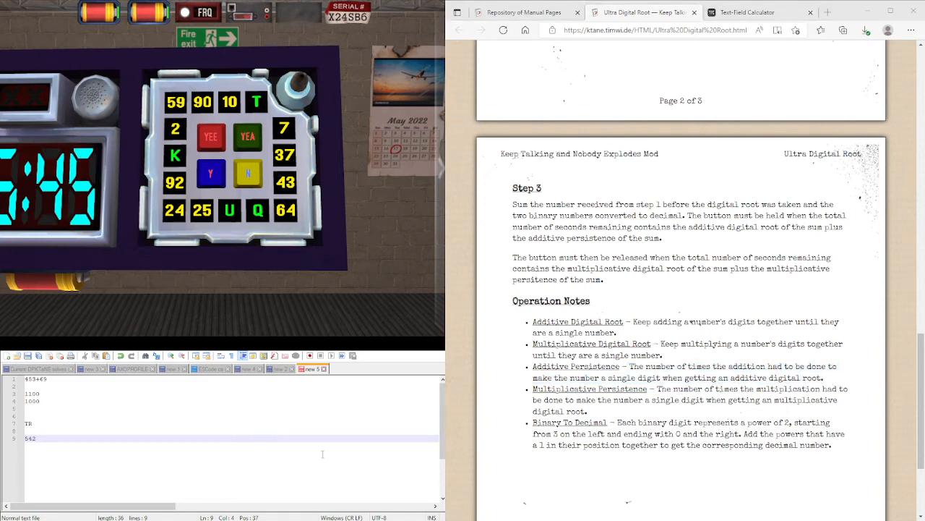
# Sum the digits of 542 as 5+4+2 in the calculator to get 11.
pyautogui.click(748, 12)
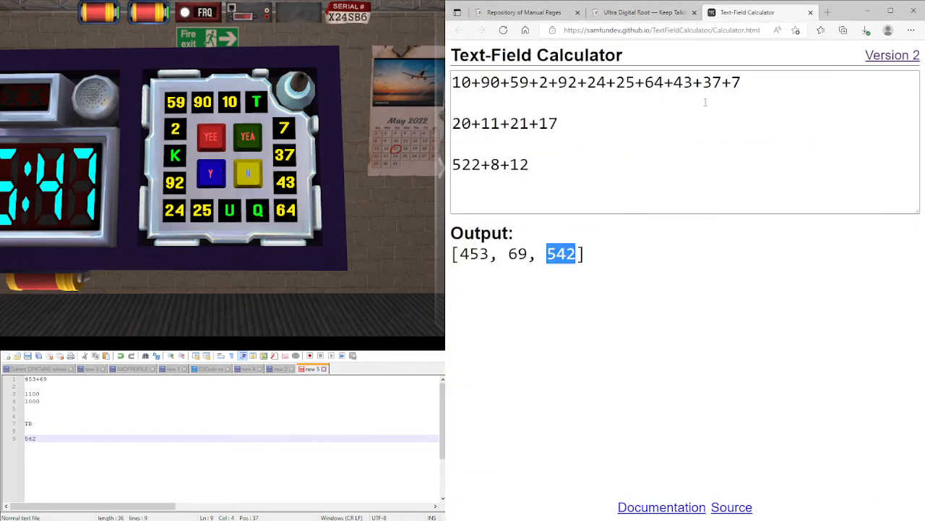
pyautogui.click(612, 182)
pyautogui.write('5+4+2')
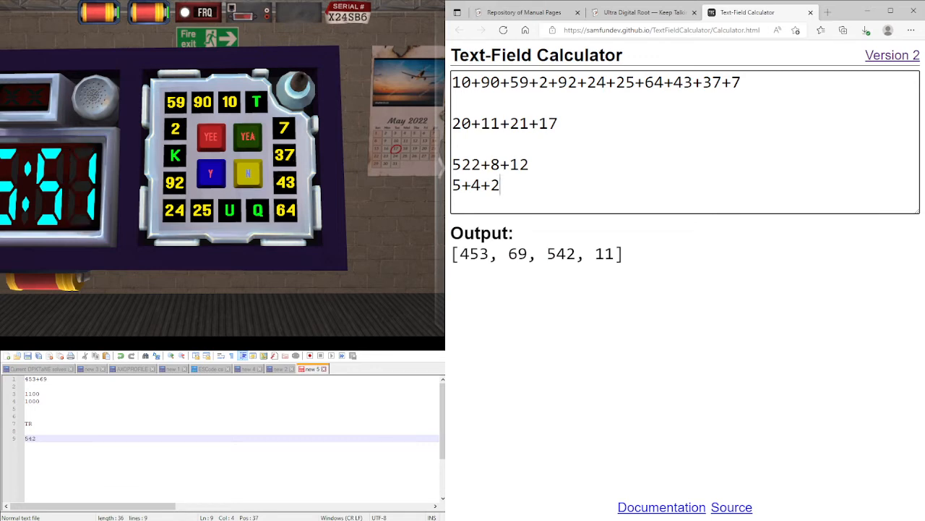
pyautogui.hotkey('alt', 'Tab')
# Note 11, its digital root 2 and 4 in Notepad++, then return to the manual's Step 3.
pyautogui.press('Return')
pyautogui.write('1')
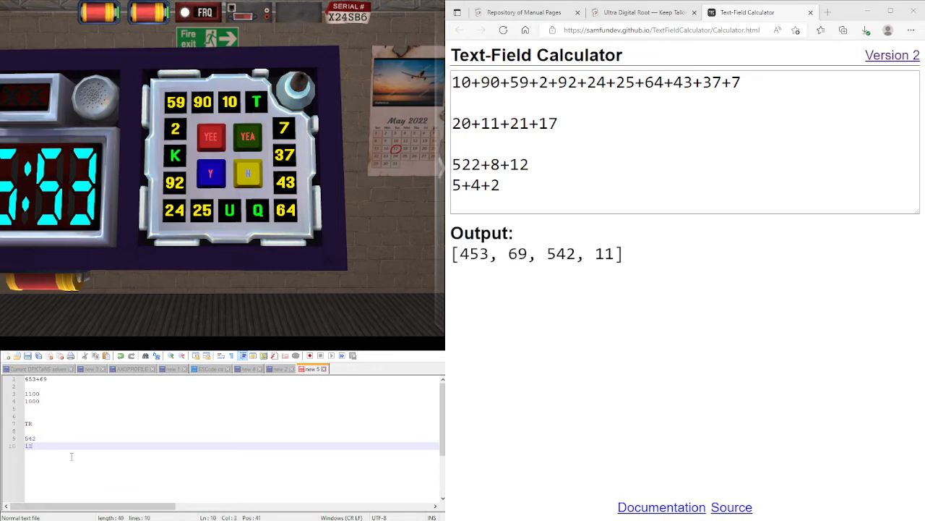
pyautogui.write('1')
pyautogui.press('Return')
pyautogui.write('2')
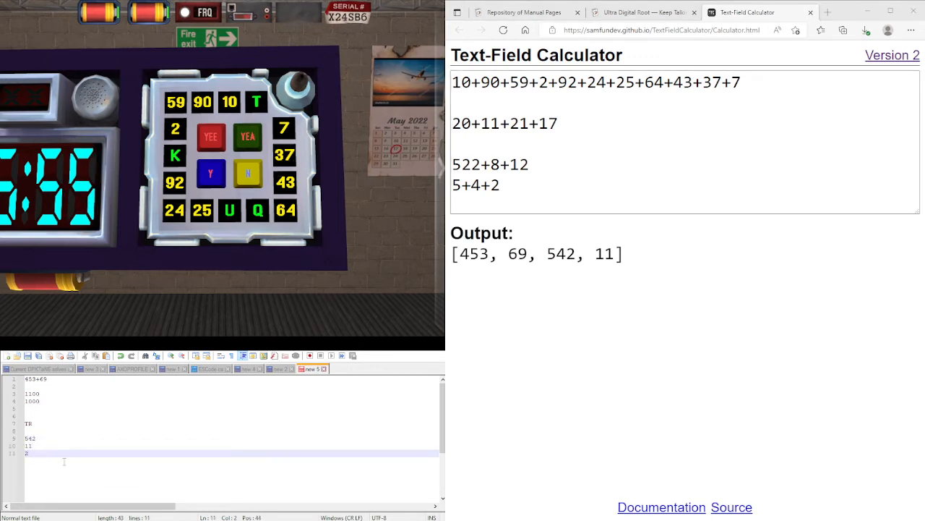
pyautogui.press('Return')
pyautogui.press('Return')
pyautogui.write('2+7')
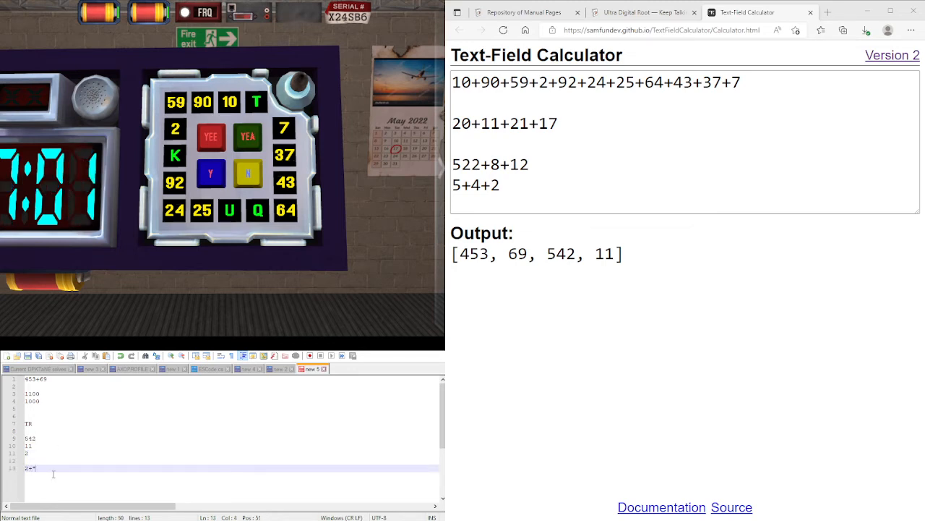
pyautogui.press('BackSpace')
pyautogui.press('BackSpace')
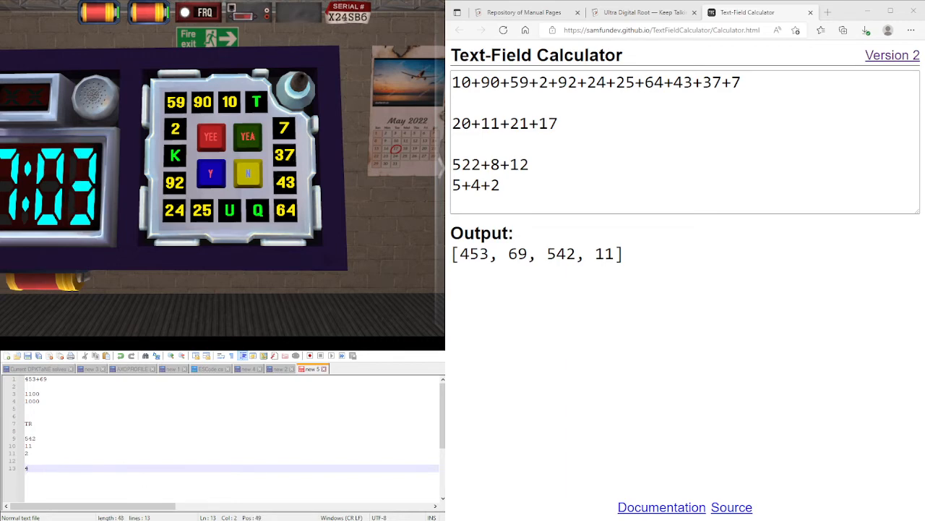
pyautogui.click(643, 13)
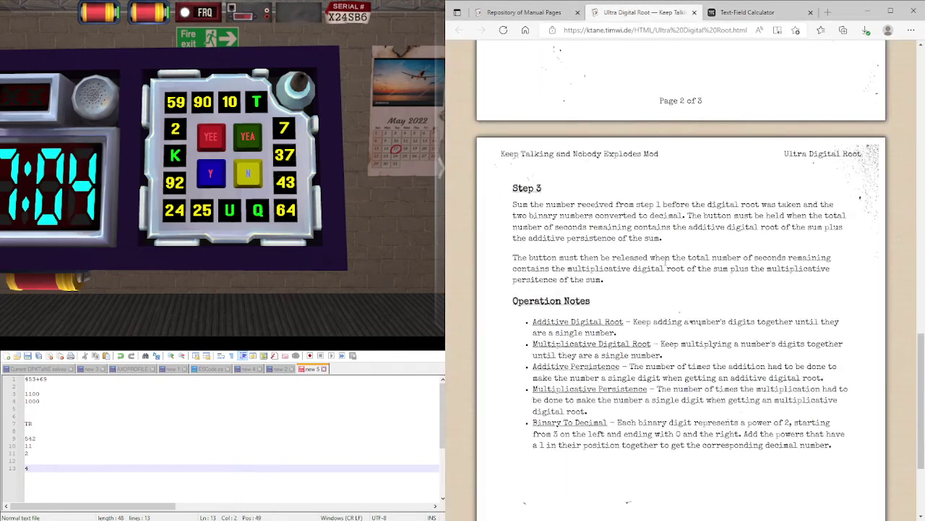
# Read the release rule in Step 3 and go to the calculator.
pyautogui.moveTo(509, 259)
pyautogui.mouseDown()
pyautogui.moveTo(693, 271)
pyautogui.moveTo(605, 281)
pyautogui.mouseUp()
pyautogui.click(650, 293)
pyautogui.click(745, 12)
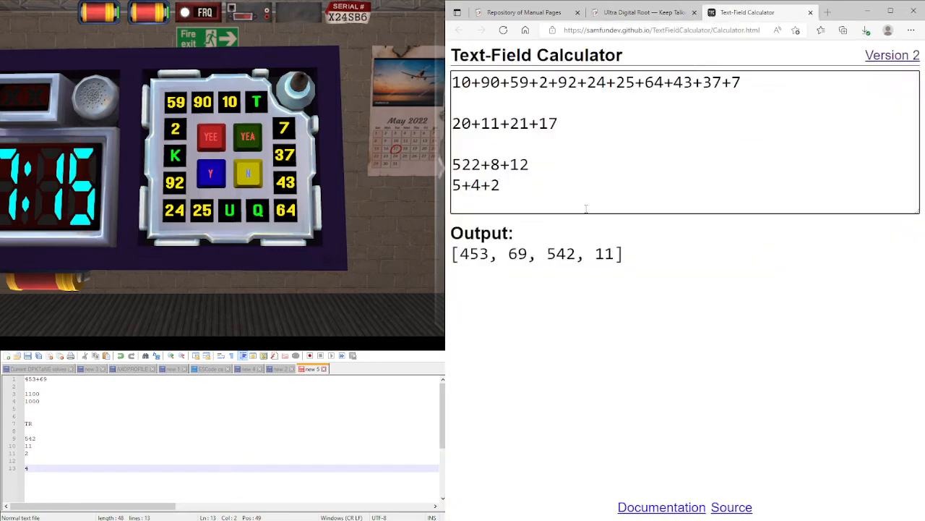
# Compute 5*4*2 then 4*0 in the calculator, leaving 2 as the multiplicative result on the last line.
pyautogui.press('Return')
pyautogui.press('Return')
pyautogui.write('5')
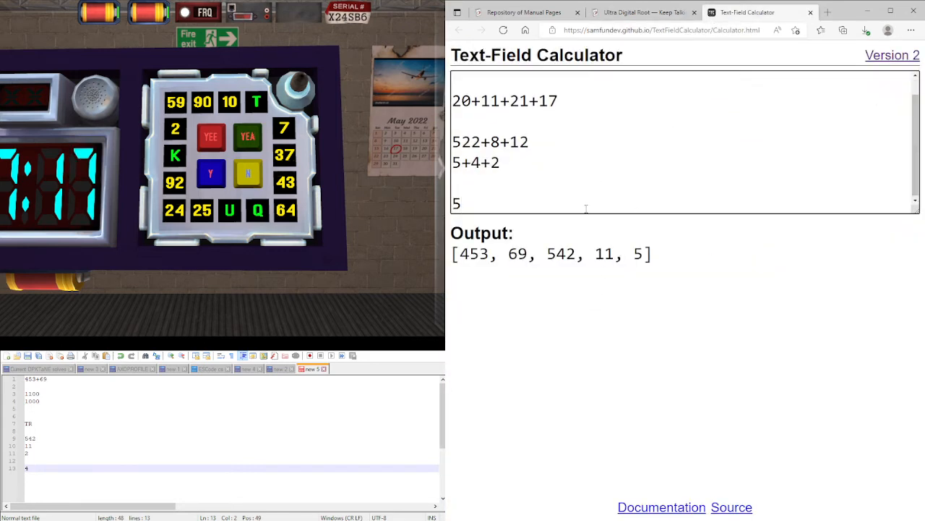
pyautogui.write('*3')
pyautogui.press('BackSpace')
pyautogui.write('4*2')
pyautogui.press('BackSpace')
pyautogui.press('BackSpace')
pyautogui.press('BackSpace')
pyautogui.press('BackSpace')
pyautogui.press('BackSpace')
pyautogui.write('0')
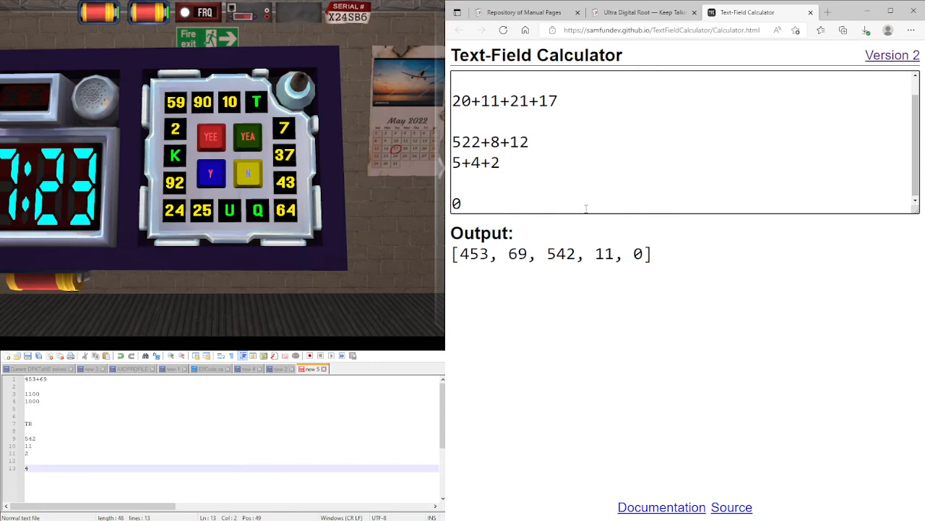
pyautogui.write('+')
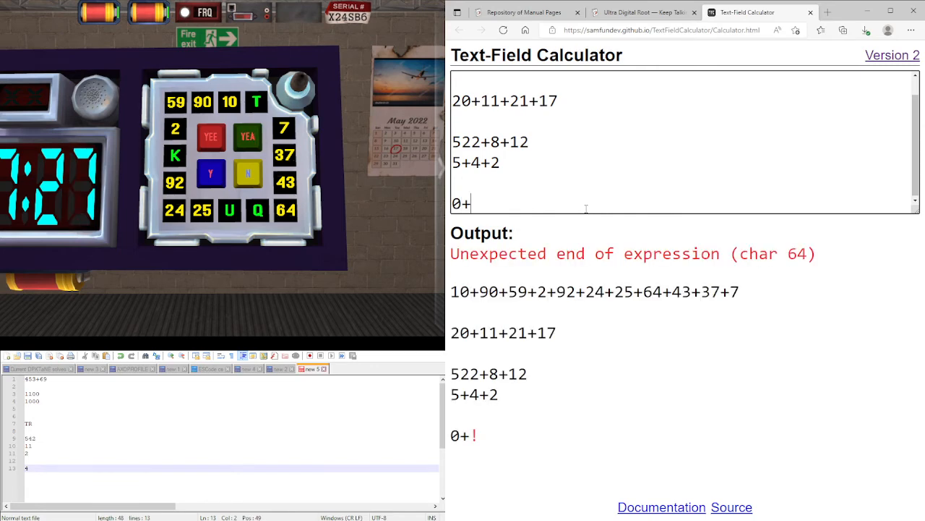
pyautogui.write('2')
pyautogui.press('Home')
pyautogui.press('Delete')
pyautogui.press('Delete')
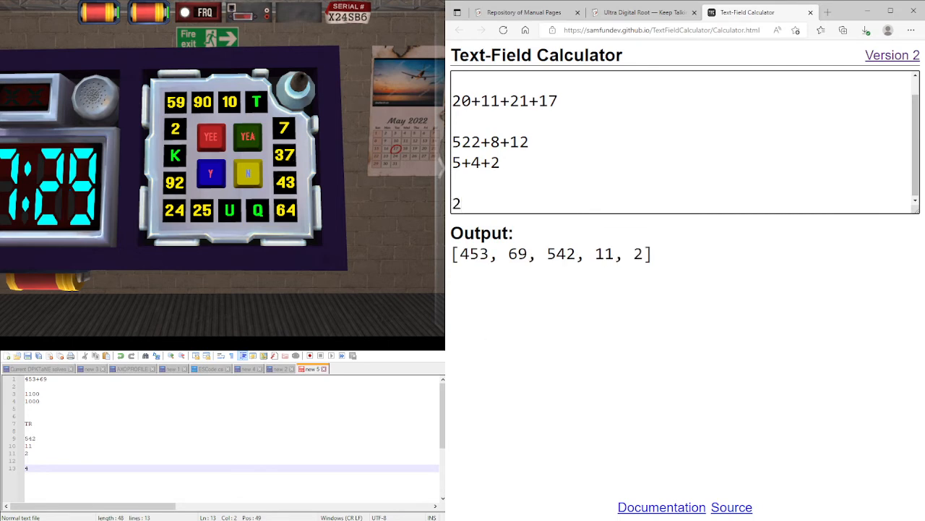
# Note the timer digits '4, 2' in Notepad++ and return to the manual.
pyautogui.click(50, 468)
pyautogui.write(',')
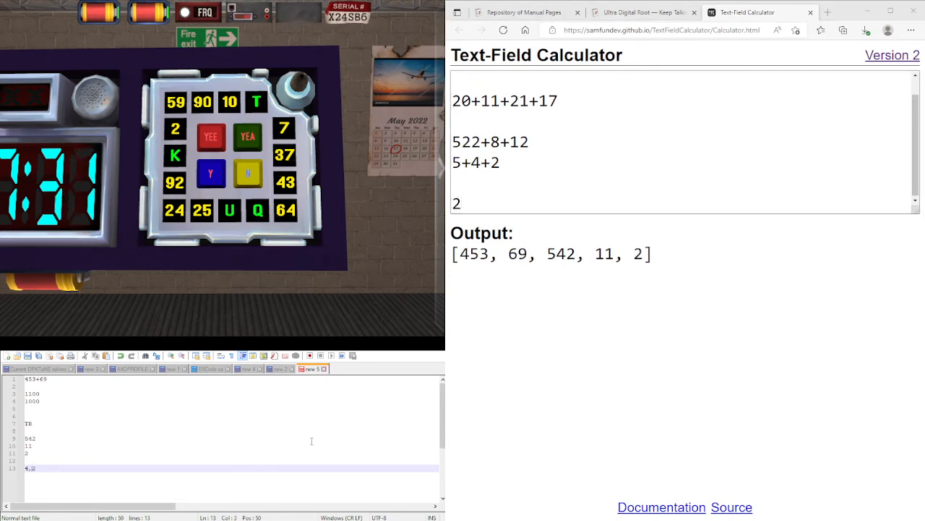
pyautogui.write('2')
pyautogui.click(643, 13)
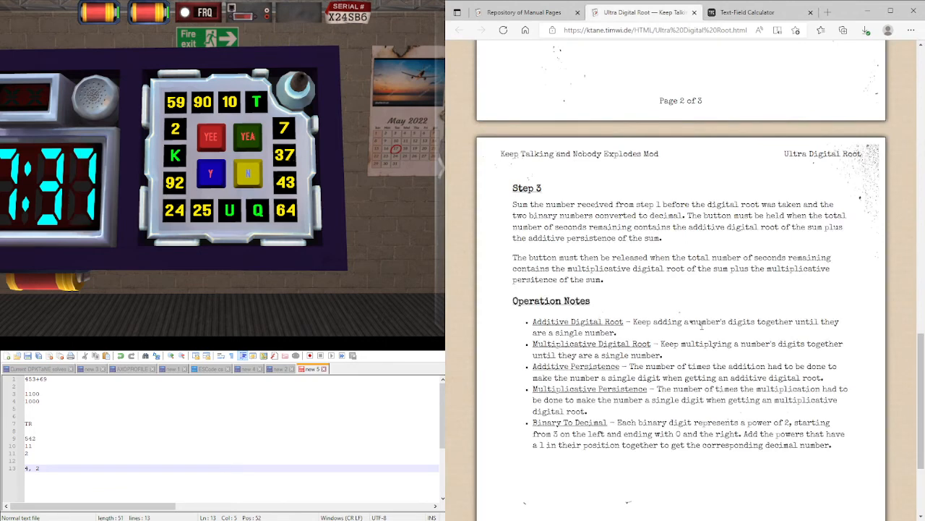
# Hold the module button when the timer shows a 4 and release it on a 2, solving Ultra Digital Root.
pyautogui.rightClick(348, 214)
pyautogui.click(337, 211)
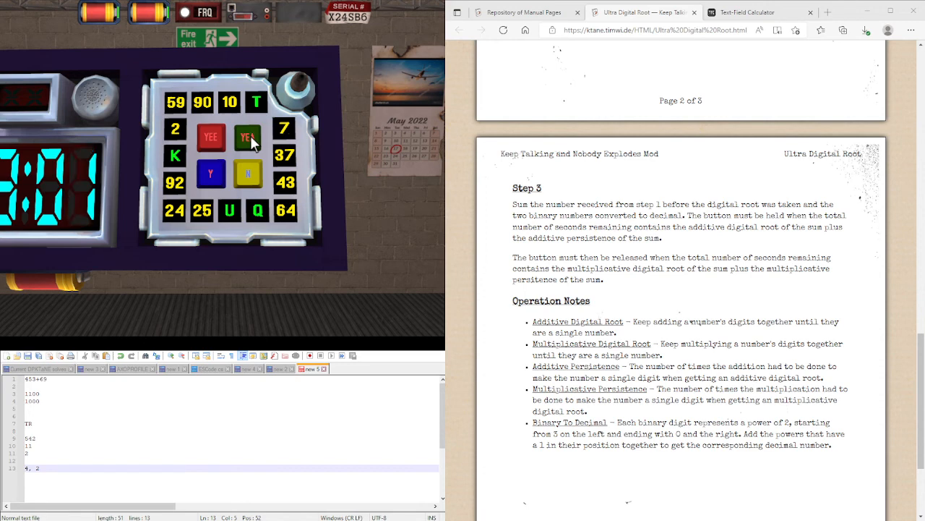
pyautogui.click(250, 135)
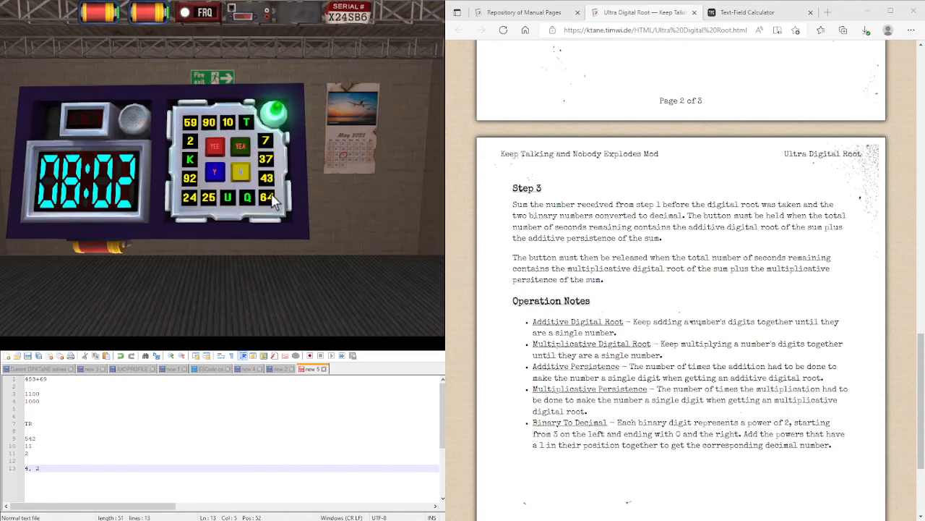
pyautogui.click(694, 454)
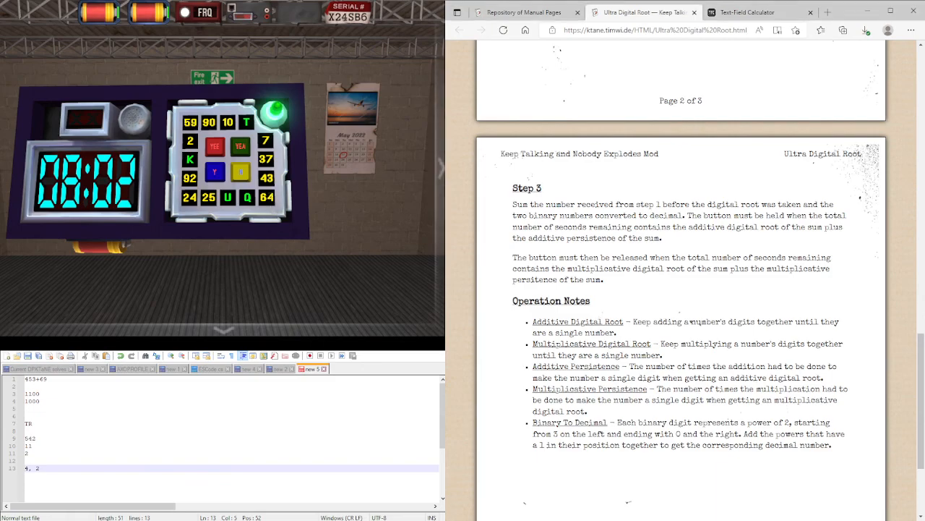
pyautogui.scroll(5, 694, 454)
pyautogui.scroll(3, 694, 454)
pyautogui.scroll(5, 694, 361)
pyautogui.scroll(5, 694, 325)
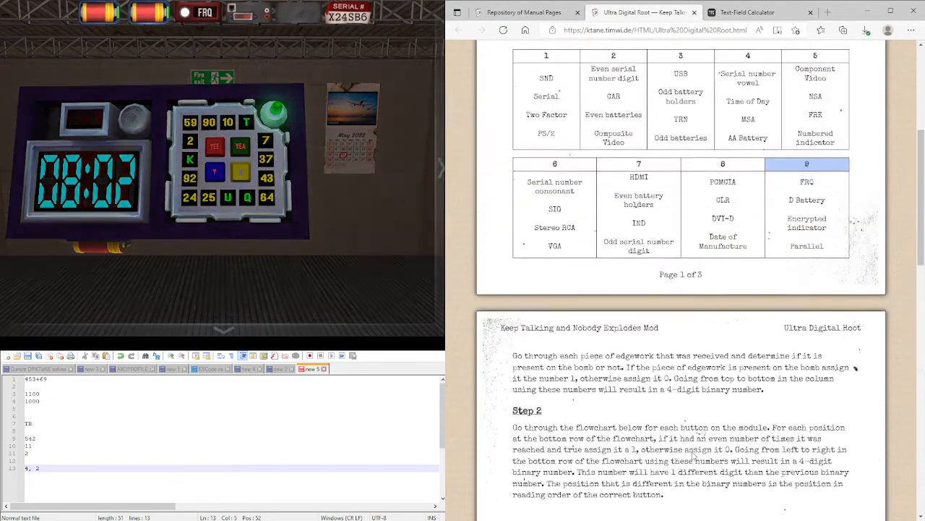
pyautogui.scroll(5, 715, 304)
pyautogui.scroll(2, 719, 293)
pyautogui.scroll(-6, 719, 293)
pyautogui.scroll(-6, 712, 282)
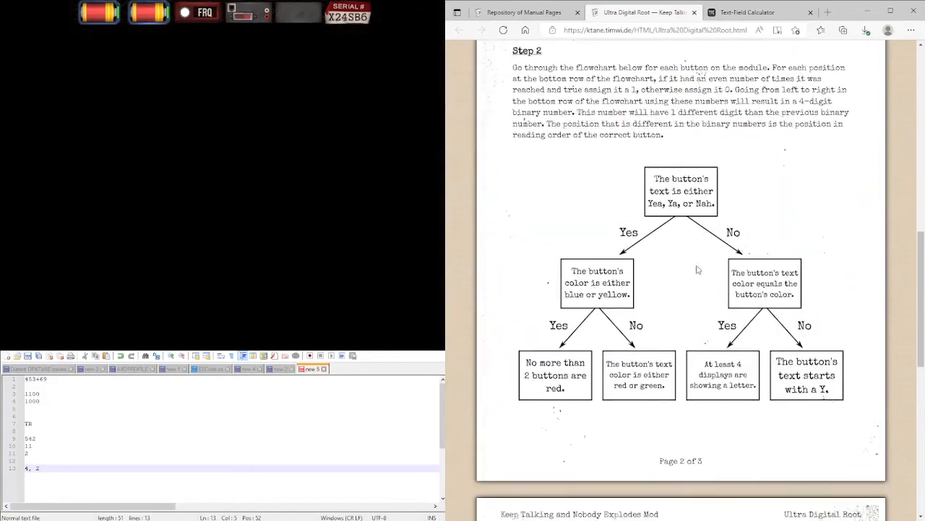
pyautogui.scroll(-6, 708, 275)
pyautogui.scroll(-3, 707, 270)
pyautogui.scroll(1, 708, 271)
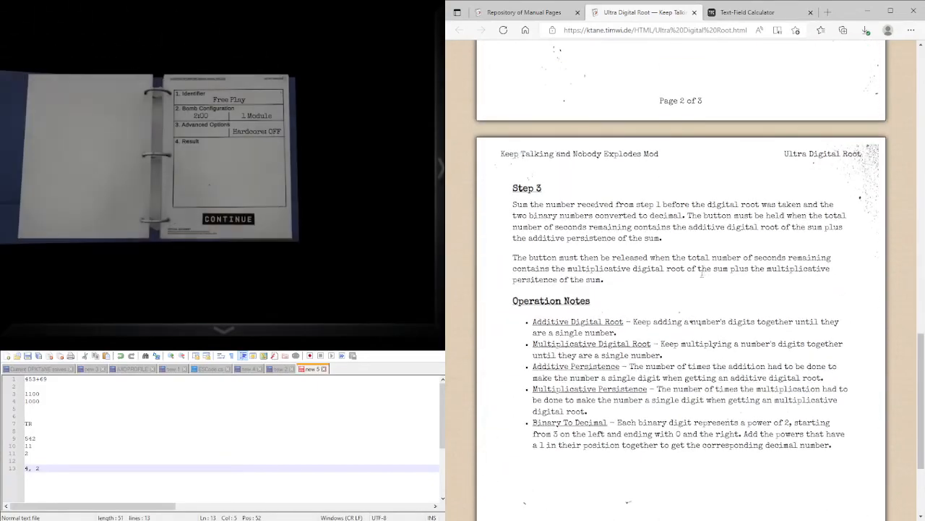
# Review the manual's Operation Notes definitions while the bomb finishes as DEFUSED with 08:02 remaining.
pyautogui.moveTo(533, 250); pyautogui.dragTo(622, 329)
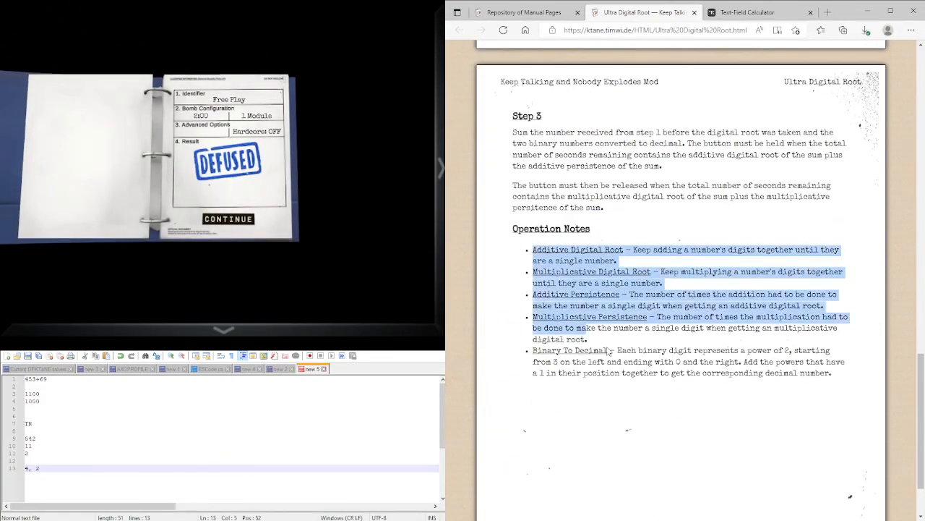
pyautogui.click(622, 333)
pyautogui.moveTo(534, 250); pyautogui.dragTo(636, 253)
pyautogui.moveTo(533, 272); pyautogui.dragTo(651, 273)
pyautogui.click(609, 297)
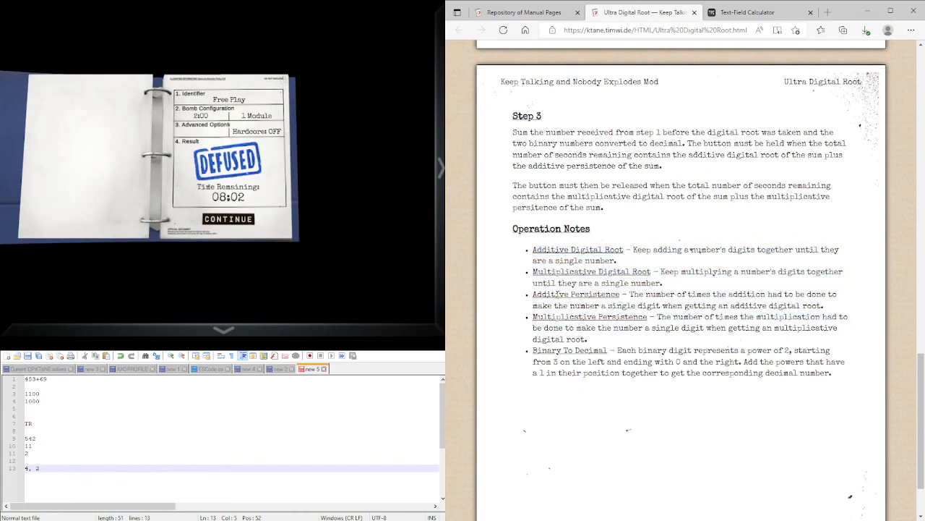
pyautogui.moveTo(533, 294)
pyautogui.mouseDown()
pyautogui.moveTo(629, 324)
pyautogui.moveTo(629, 337)
pyautogui.mouseUp()
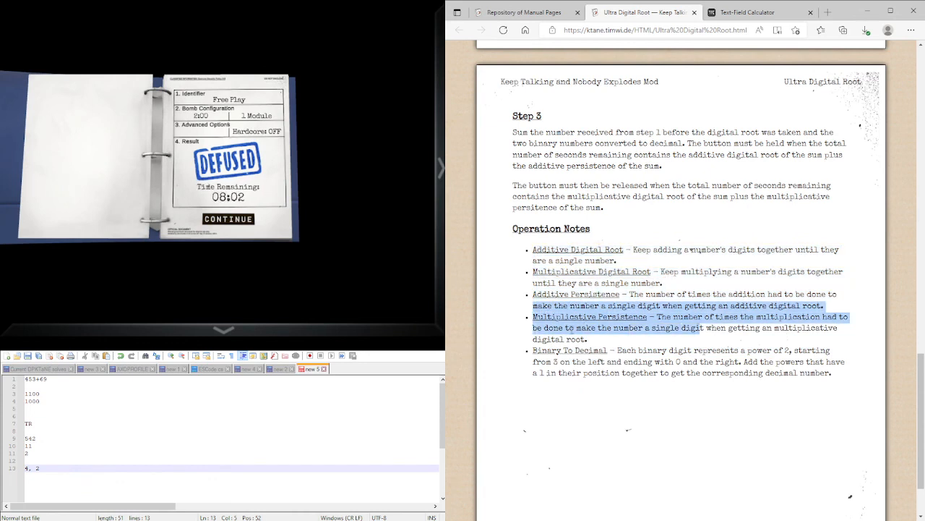
pyautogui.click(589, 340)
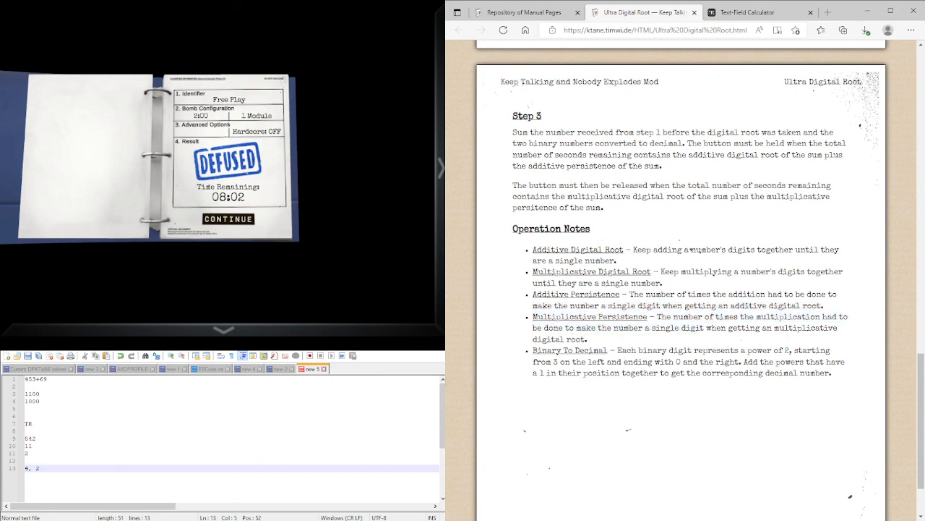